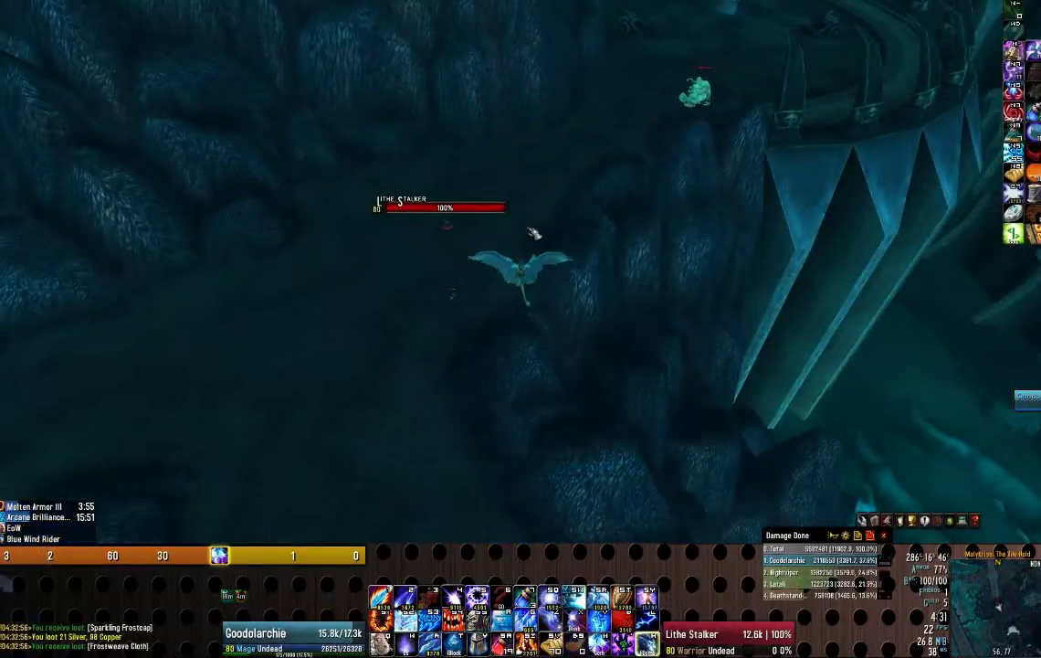
Fly the mount past the Lithe Stalker and Lumbering Atrocity towards the circular Death Knight platform.
right_click(534, 233)
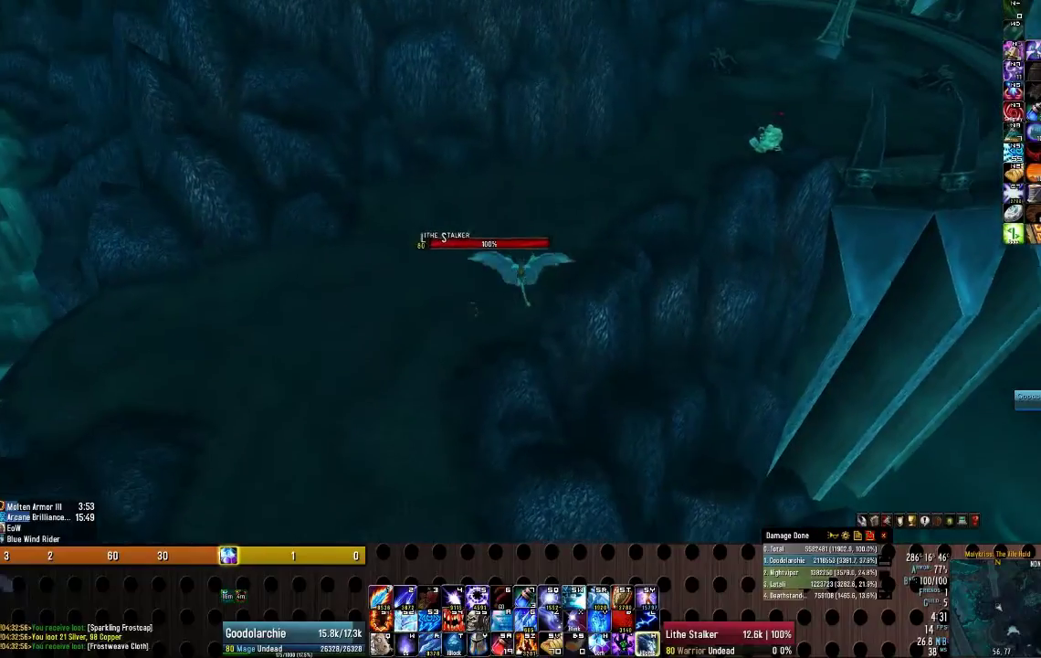
key("d")
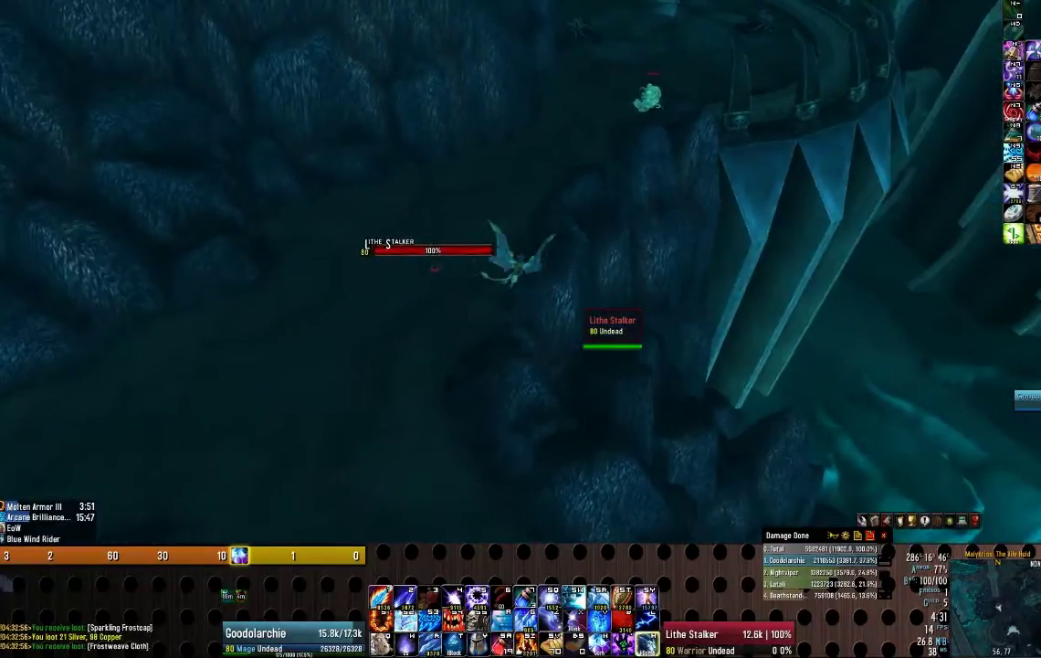
key("w")
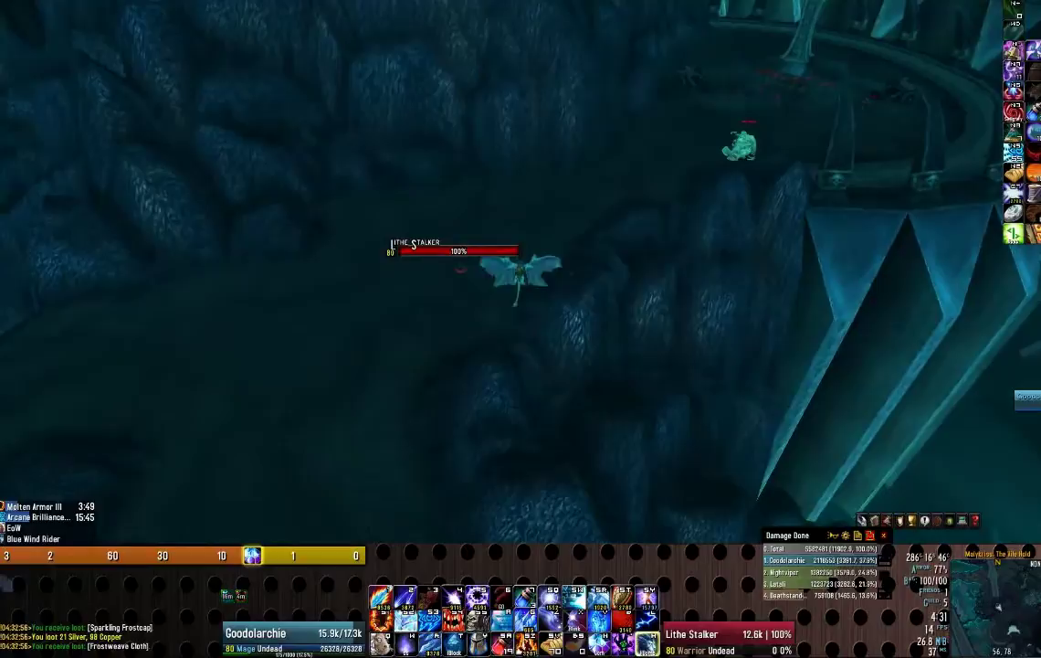
key("w")
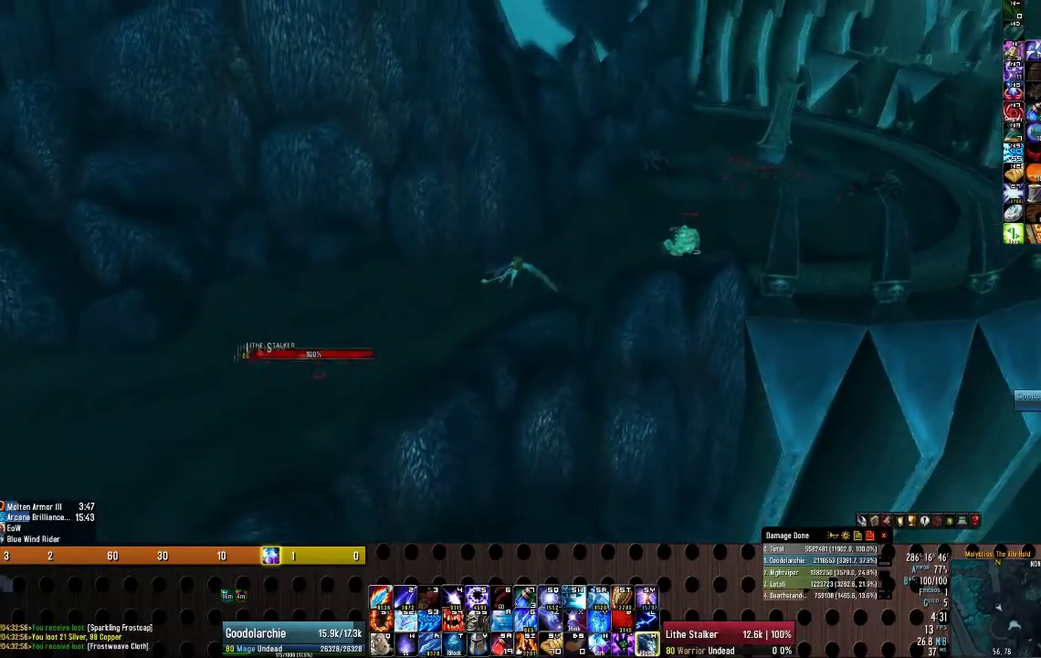
key("w")
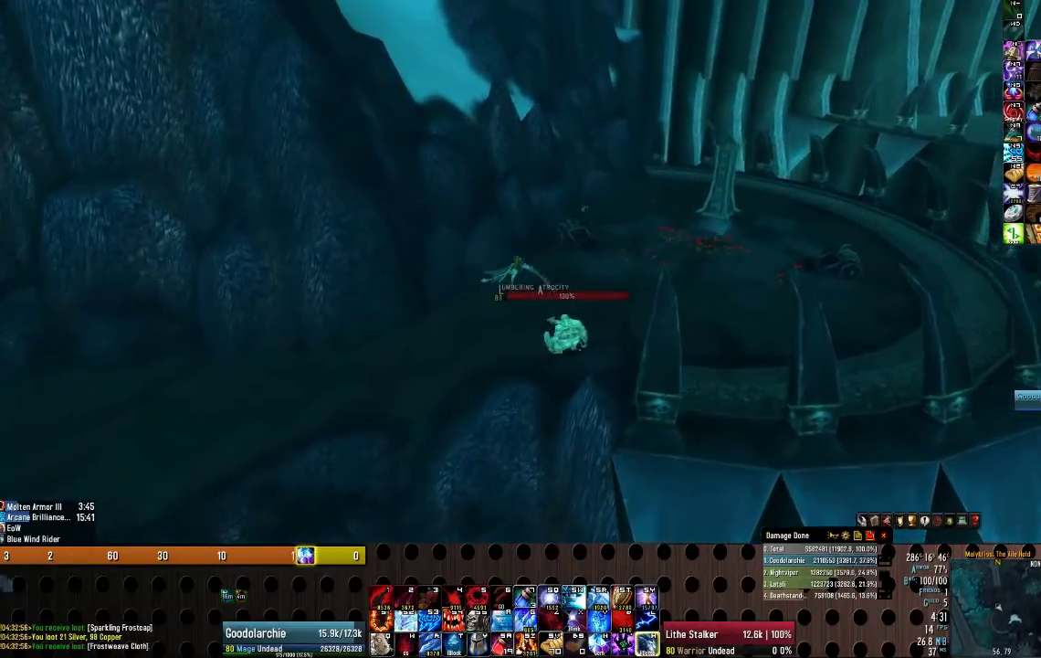
key("w")
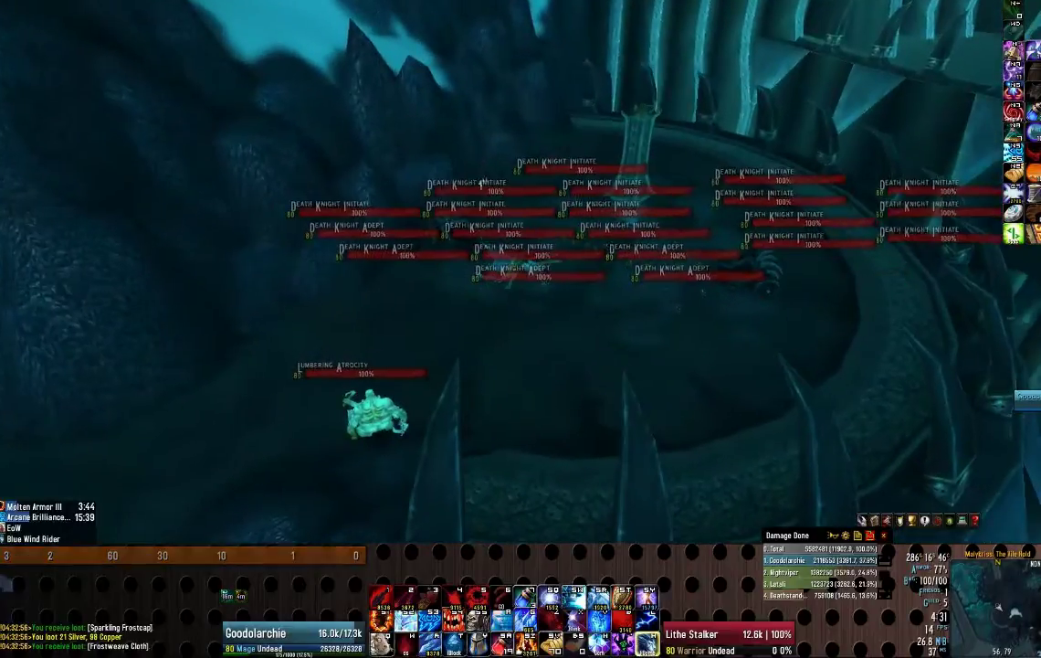
Approach the Death Knight group on the platform until the enemy name plates come into range.
key("w")
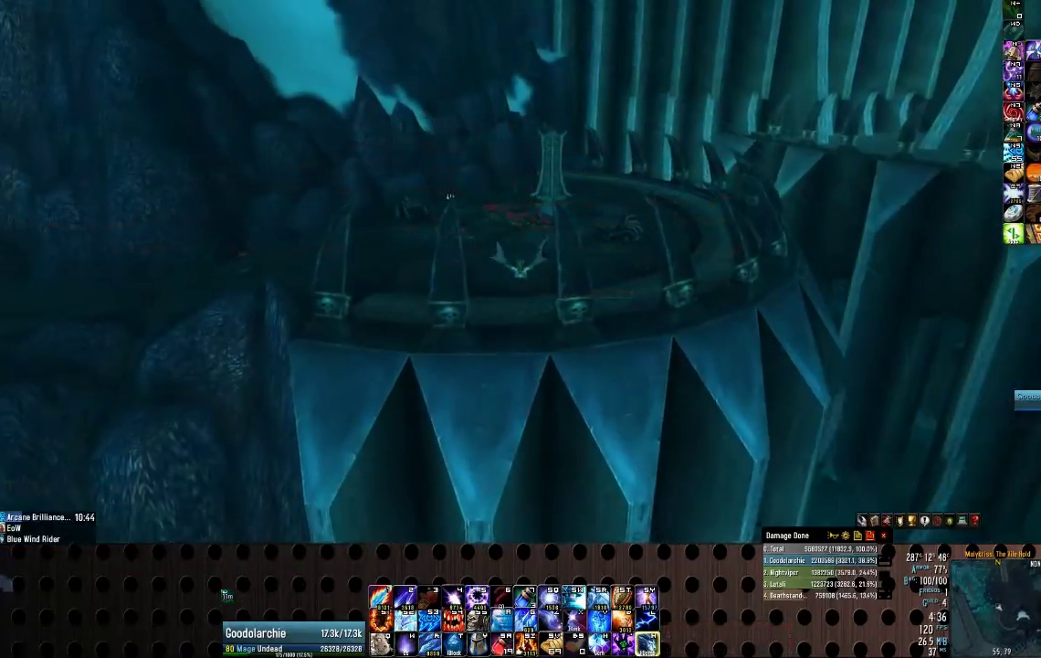
key("w")
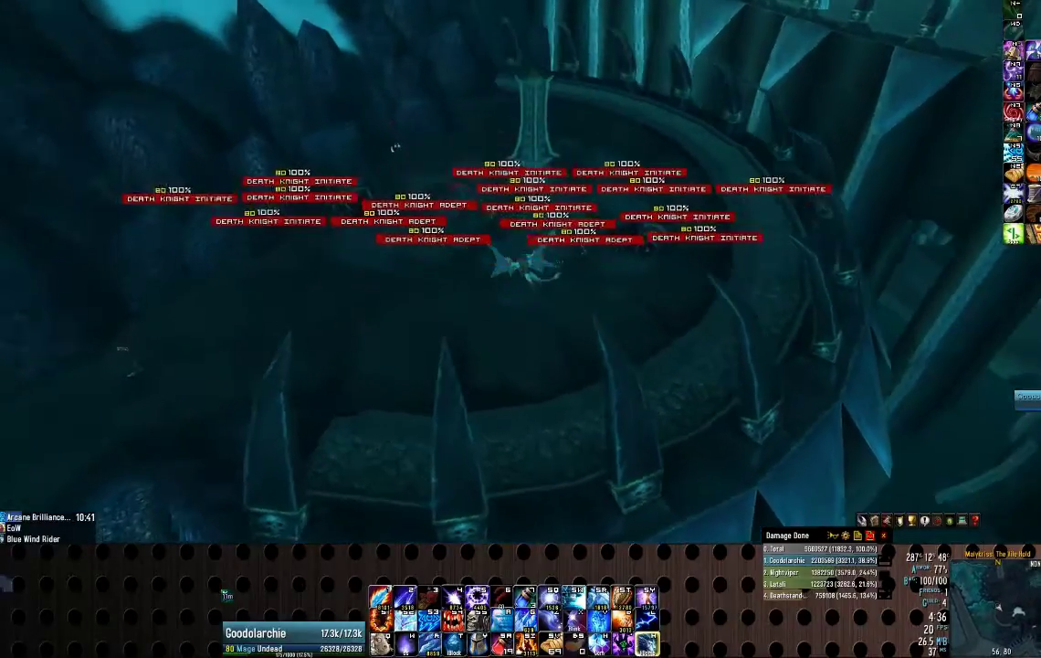
key("w")
left_click_drag(539, 358, 523, 358)
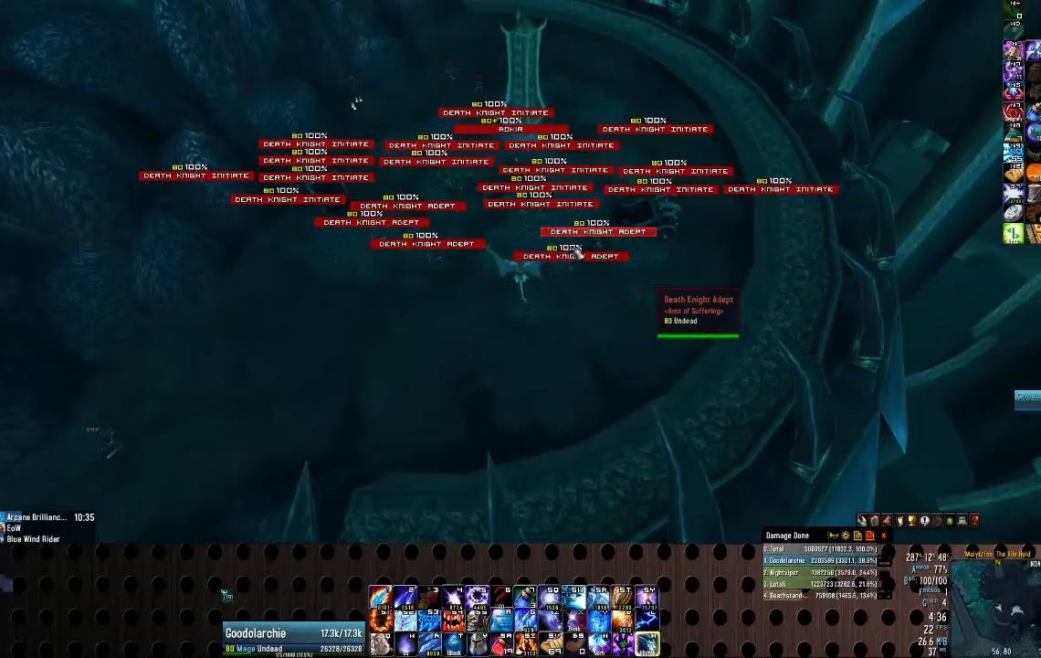
left_click(539, 266)
mouse_move(546, 267)
left_mouse_down()
mouse_move(593, 260)
mouse_move(517, 269)
mouse_move(549, 269)
left_mouse_up()
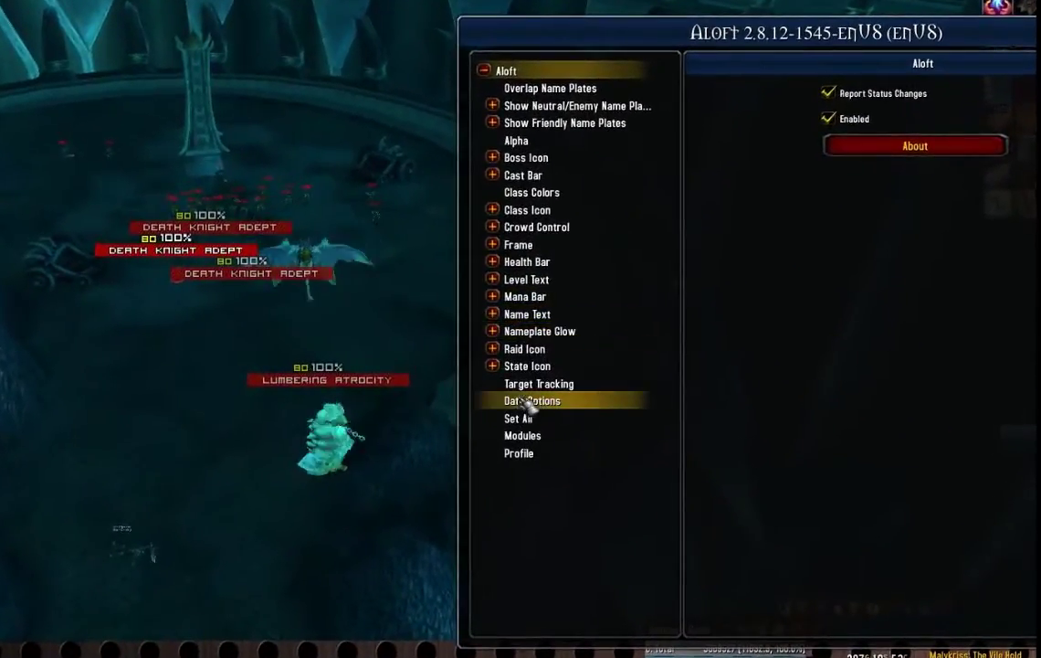
Create a new Aloft profile named NEW2.
left_click(523, 454)
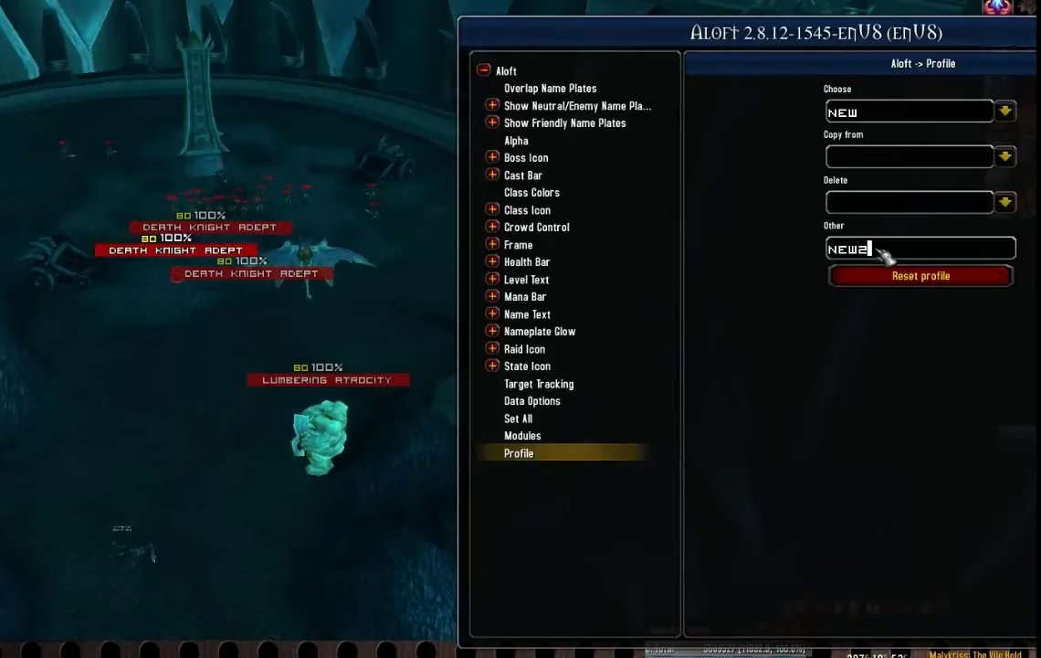
key("Return")
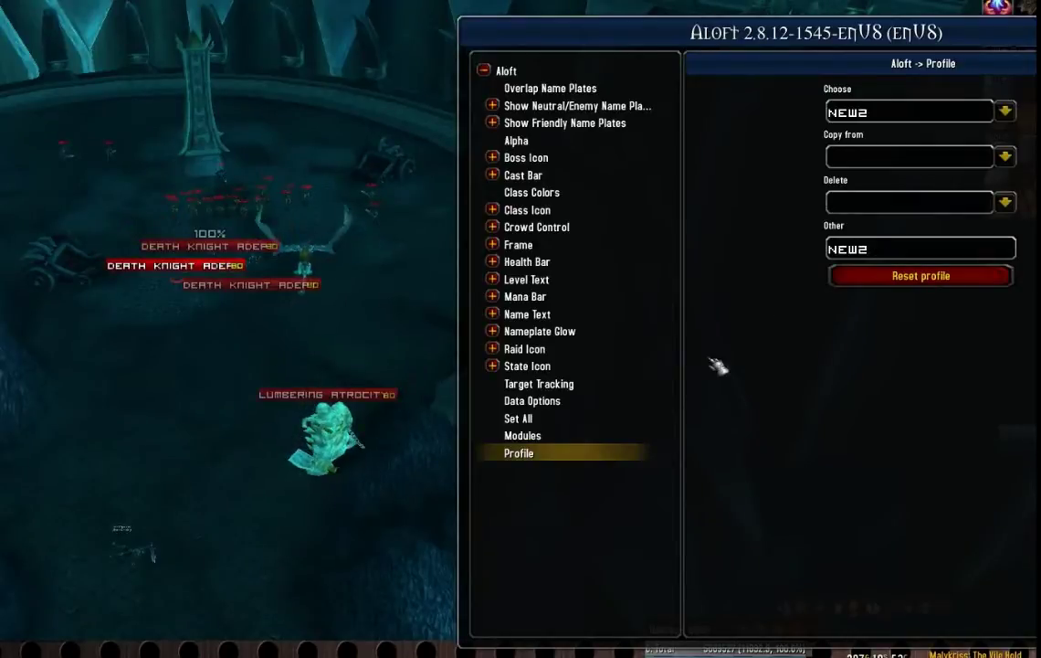
Bring up Aloft's module list, reposition the configuration window and enable the AloftThreat module.
left_click(568, 437)
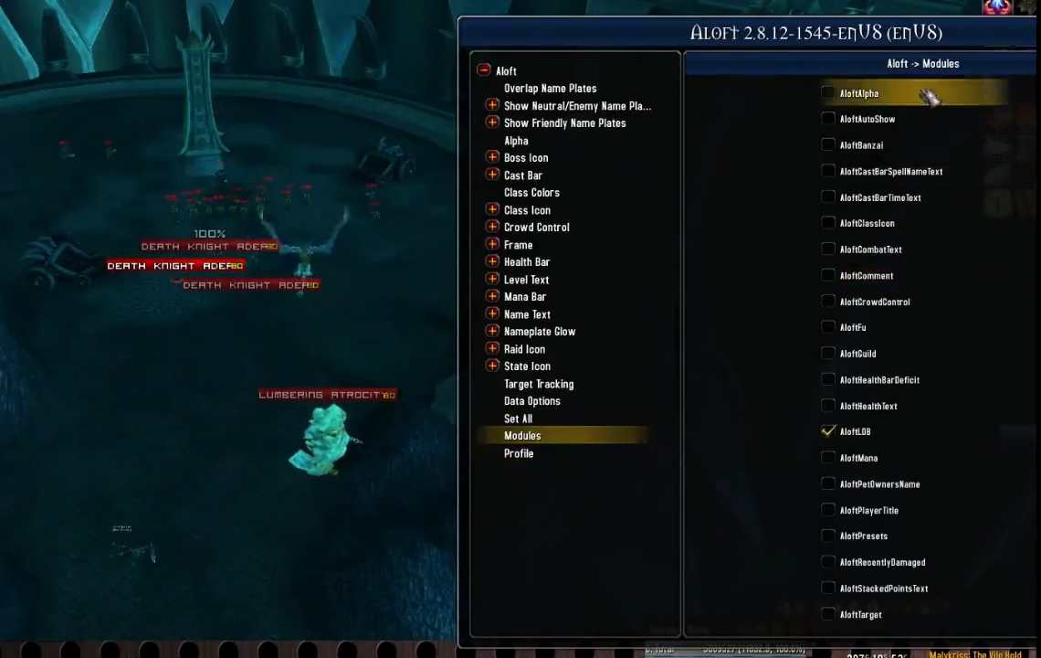
left_click_drag(905, 40, 847, 44)
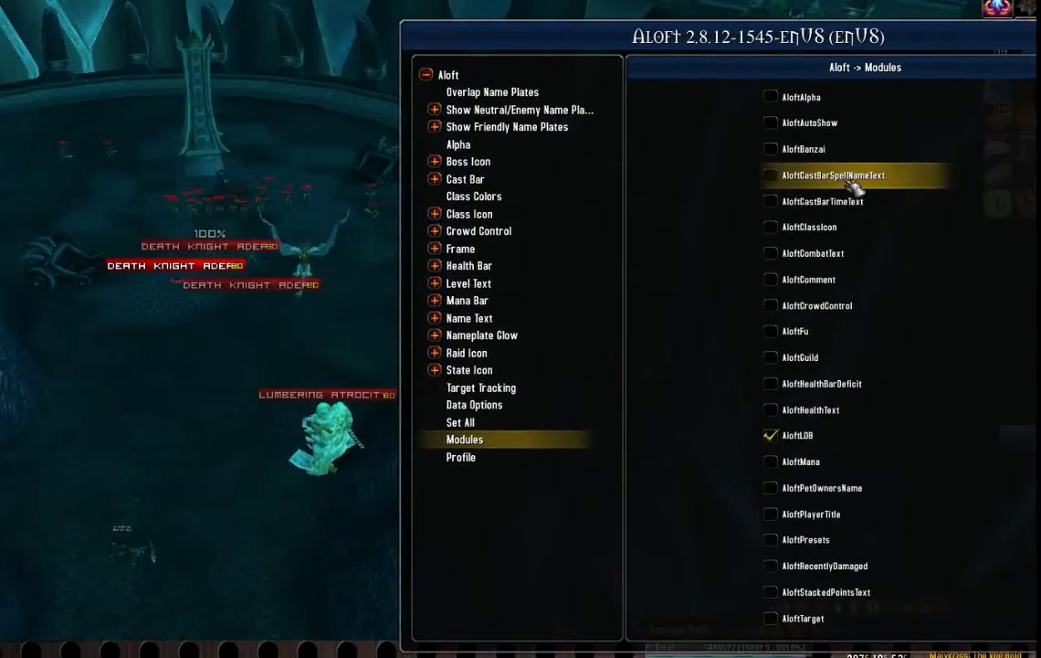
left_click_drag(843, 47, 831, 48)
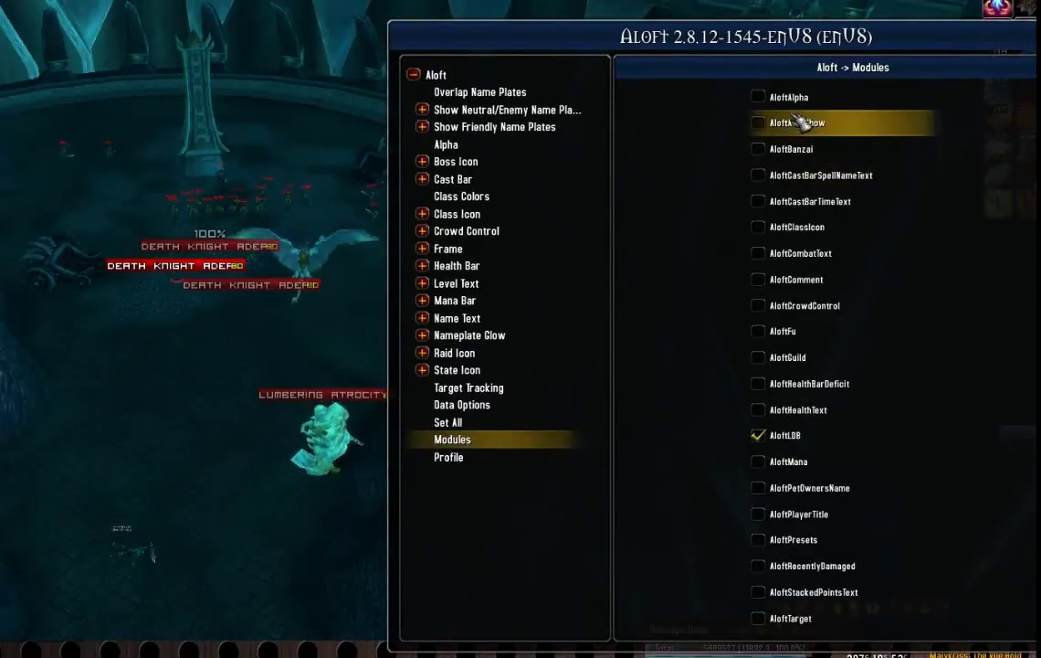
scroll(798, 124, "down", 4)
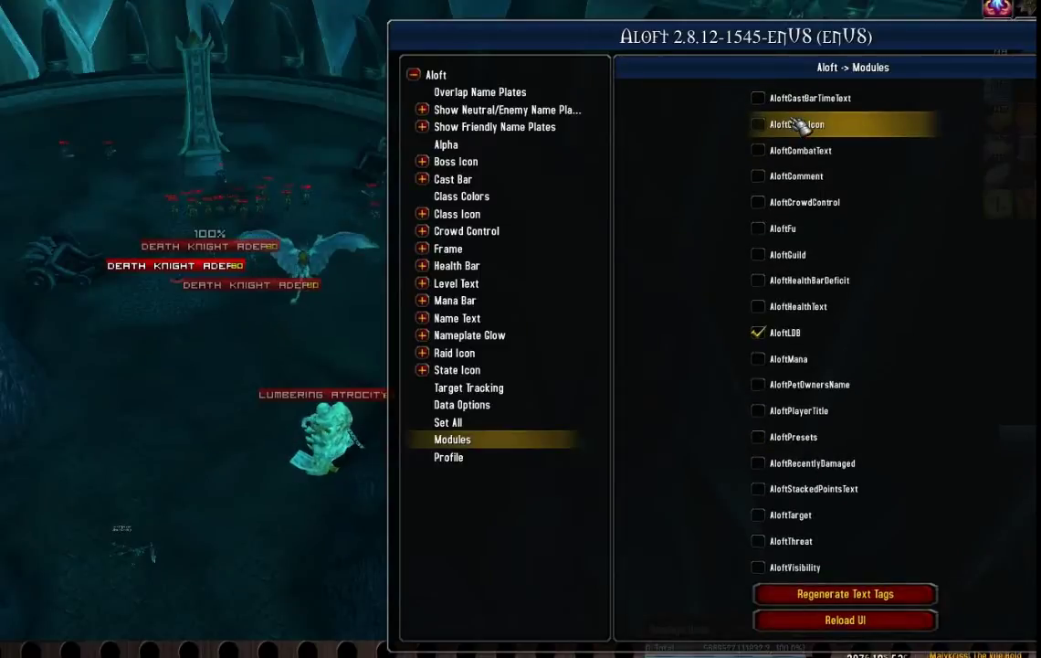
scroll(797, 126, "up", 4)
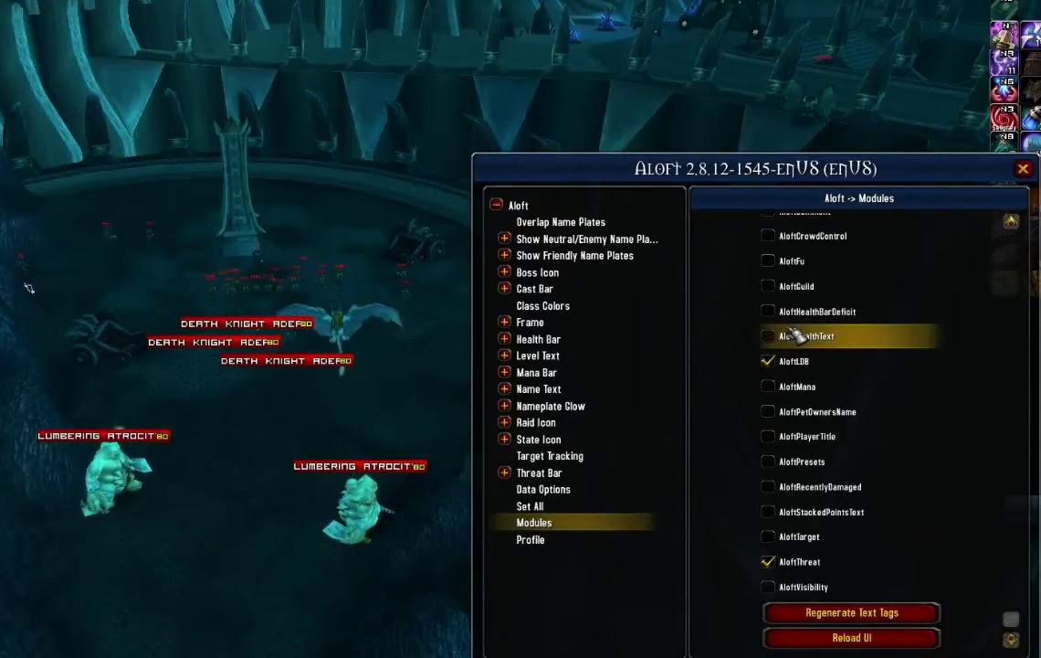
Enable the AloftAlpha and AloftHealthText modules.
scroll(785, 284, "up", 5)
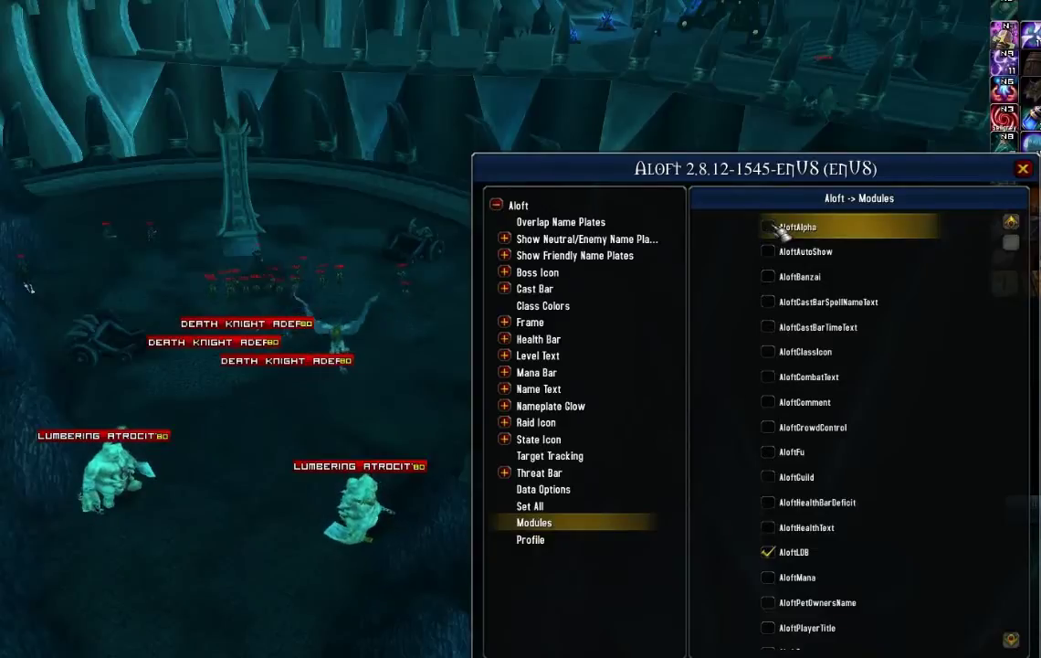
left_click(768, 229)
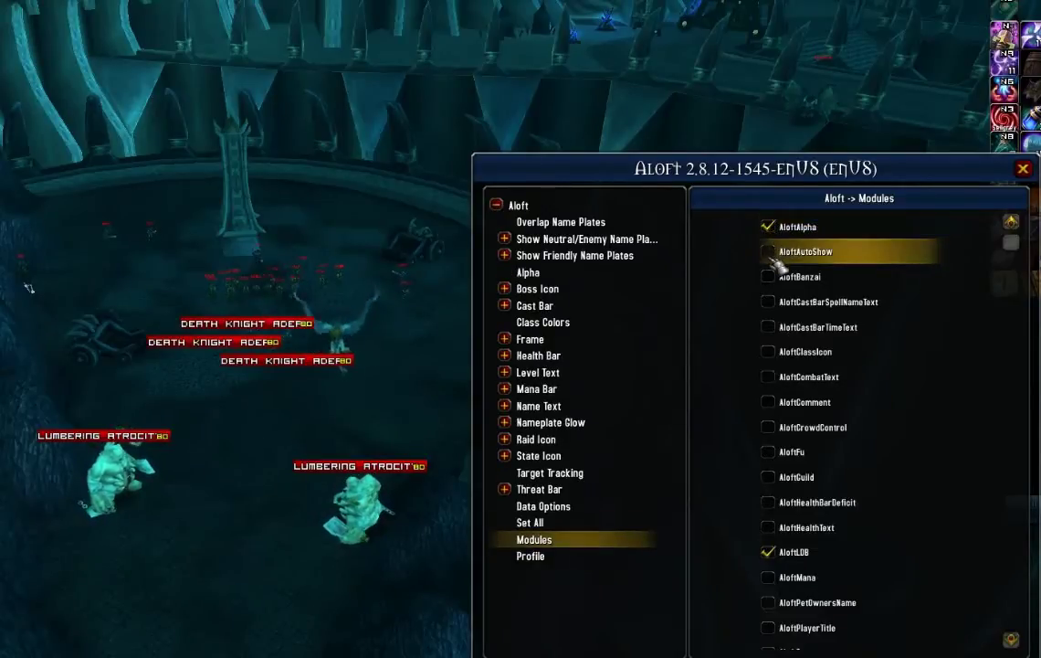
scroll(776, 406, "down", 5)
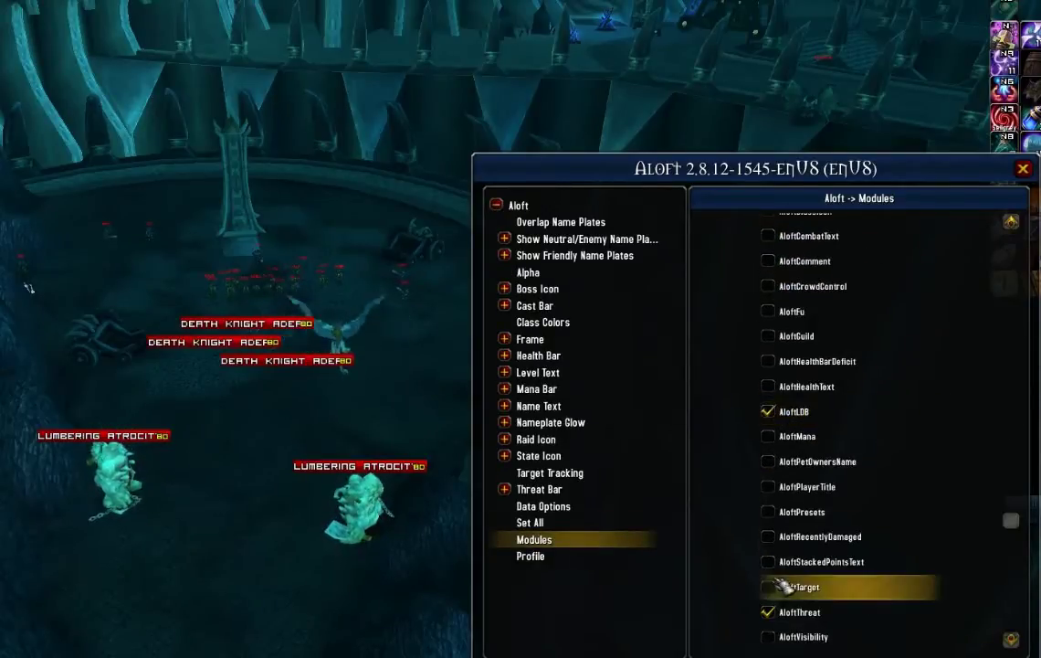
left_click(770, 388)
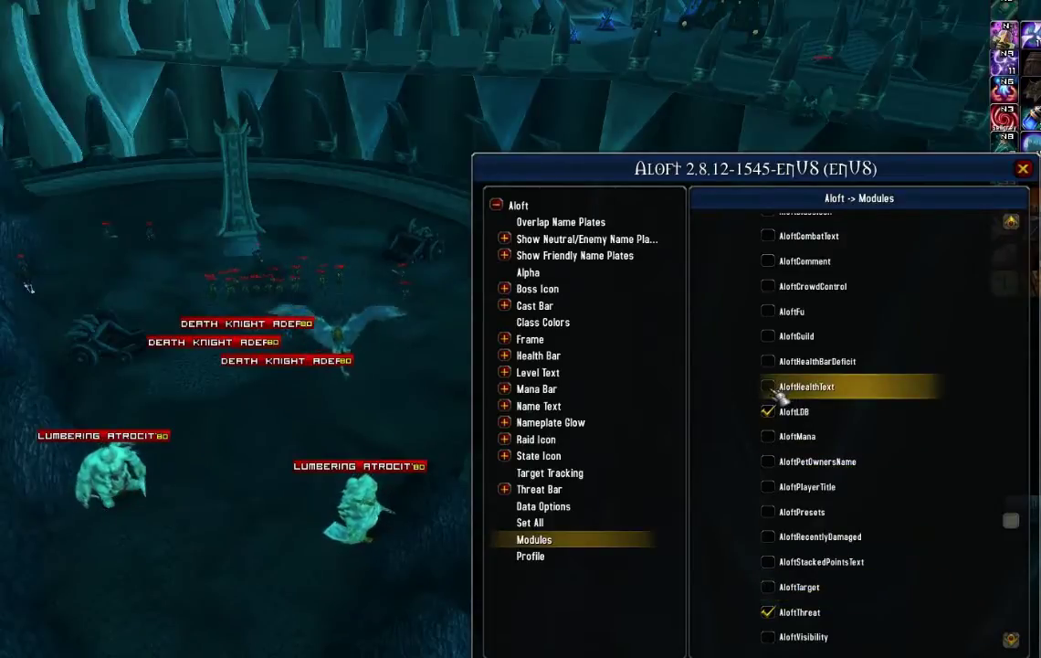
Set the name plate frame's width to 149 and its height to 12.
left_click(530, 339)
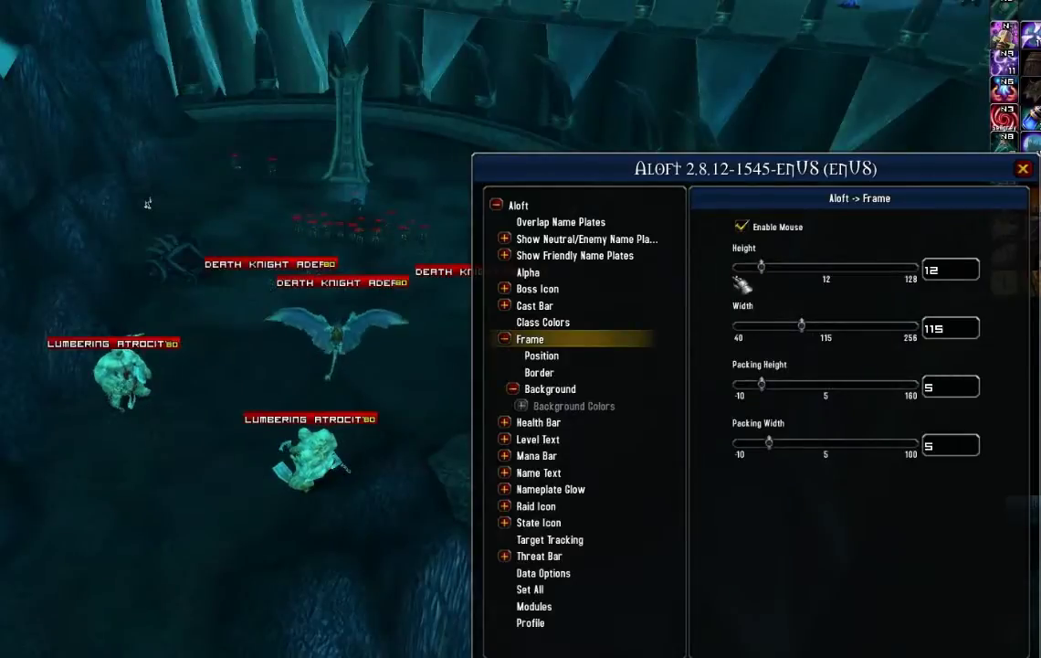
left_click_drag(804, 329, 831, 331)
left_click_drag(768, 270, 767, 272)
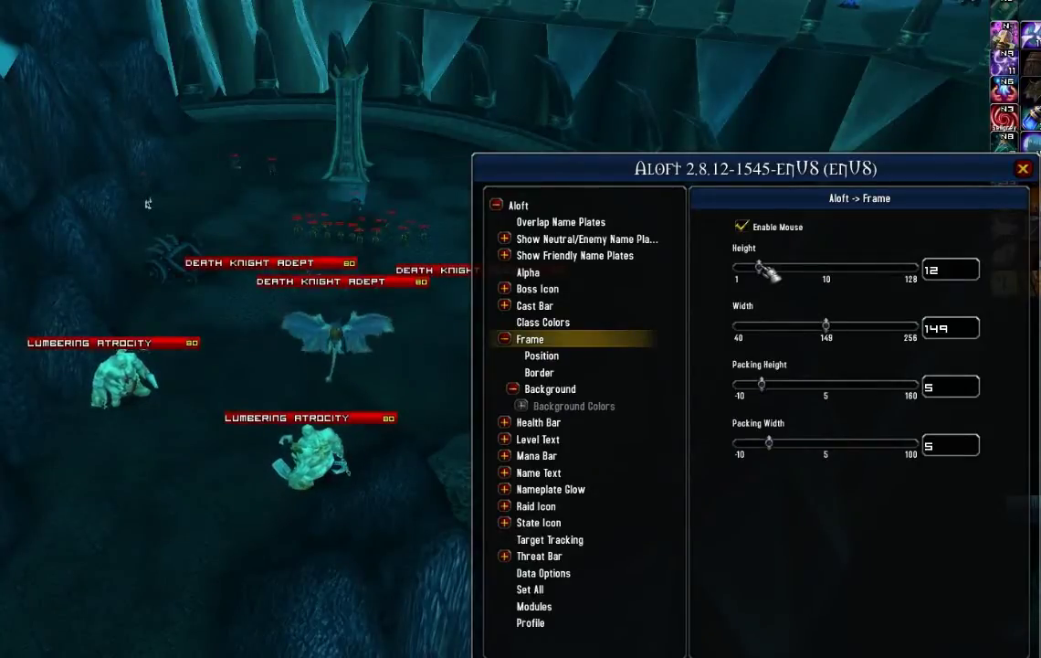
Choose a texture for the health bar and set the frame's border style to Blizzard Dialog.
left_click(559, 389)
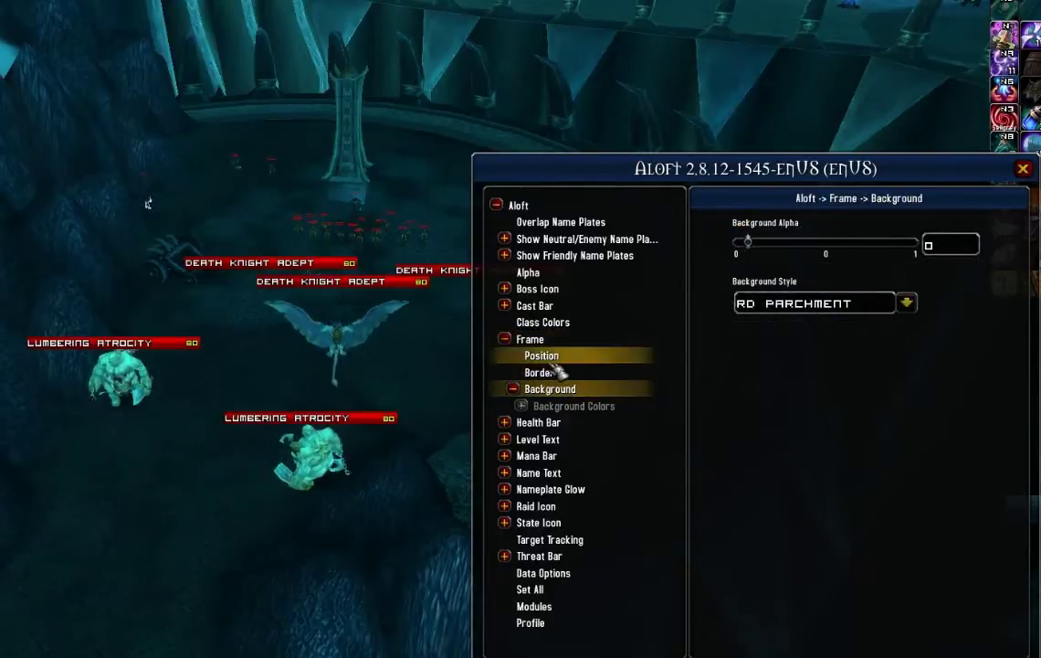
left_click(539, 422)
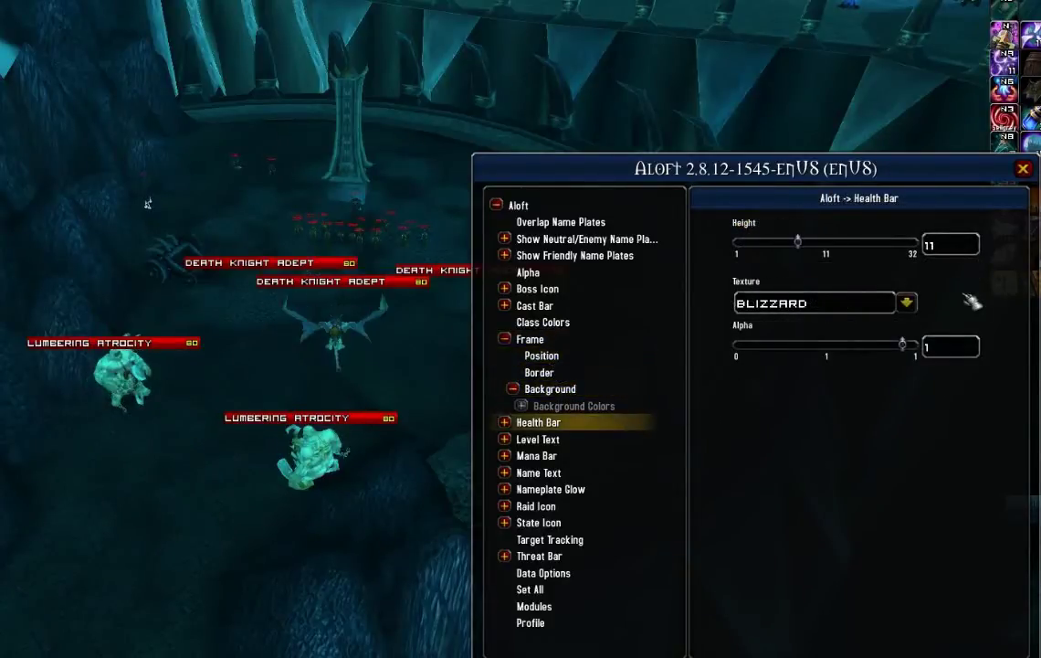
left_click(907, 304)
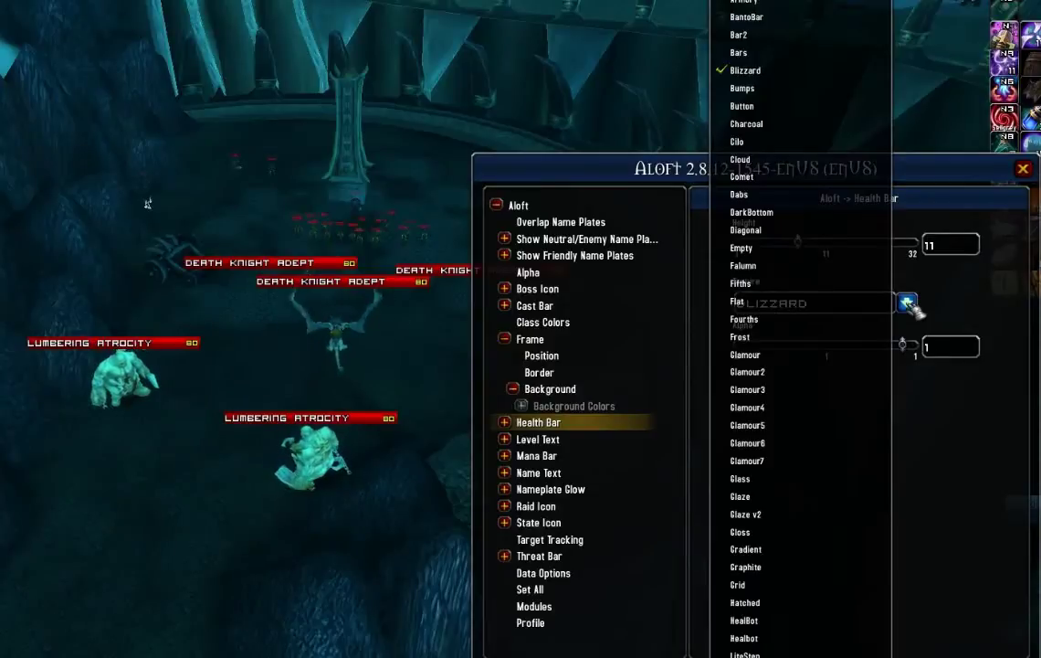
left_click(820, 309)
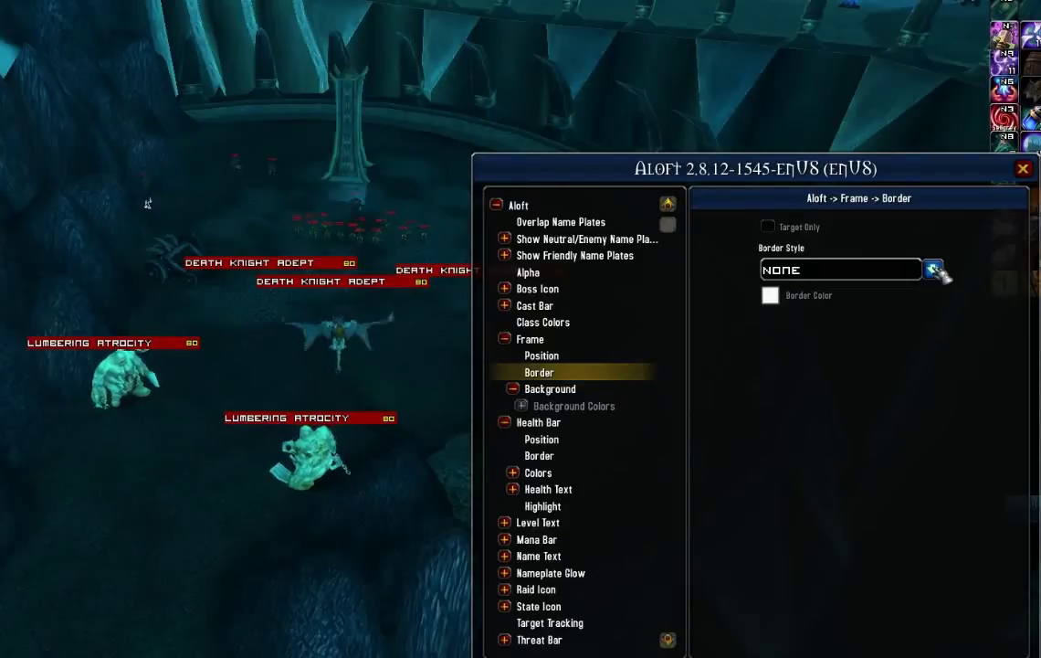
left_click(934, 269)
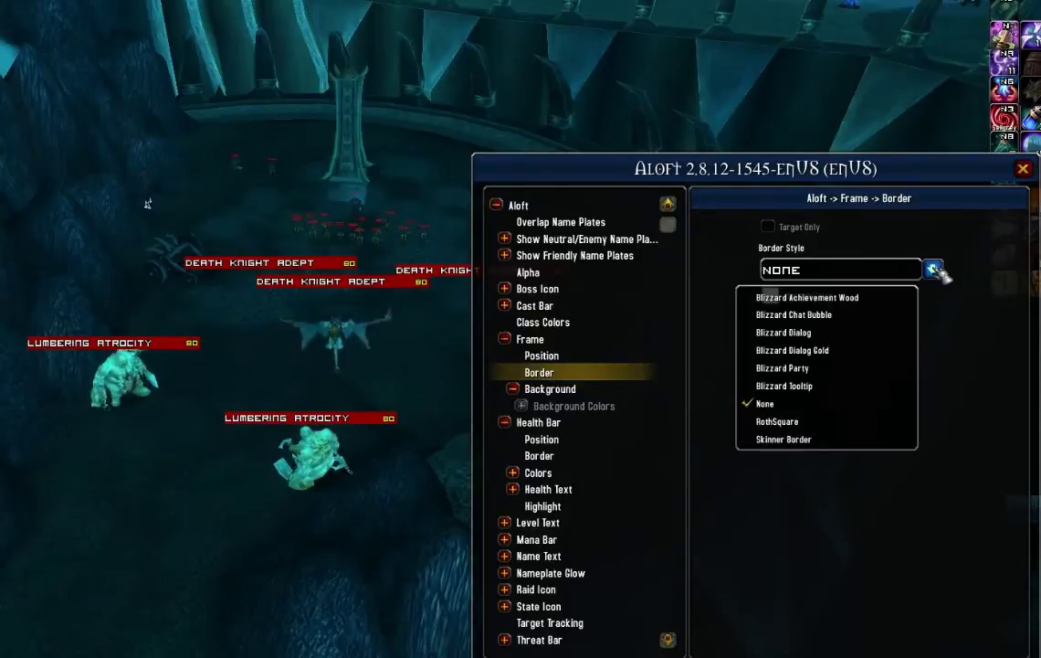
left_click(858, 334)
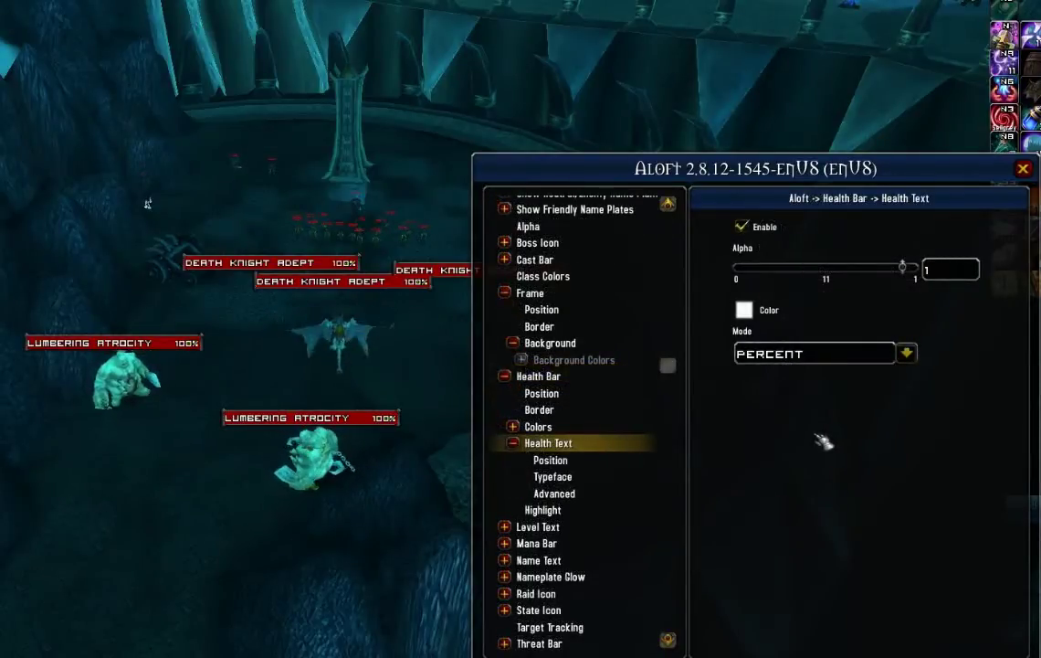
Review the health text's typeface and format settings, and try LEFT for both its Anchor and Anchor To.
left_click(573, 488)
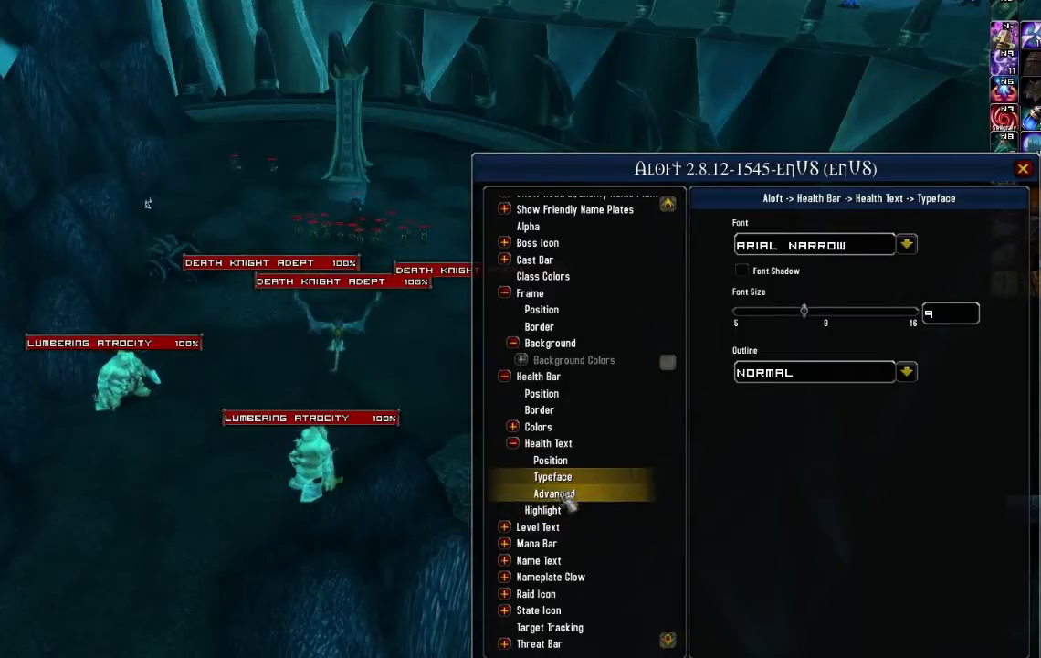
left_click(570, 494)
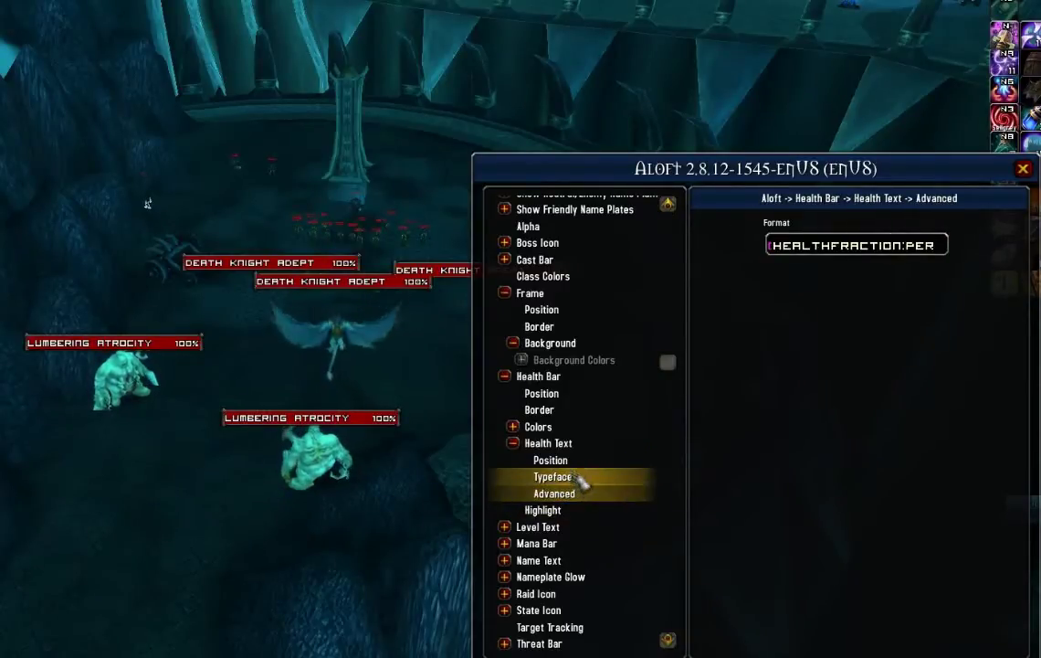
left_click(575, 461)
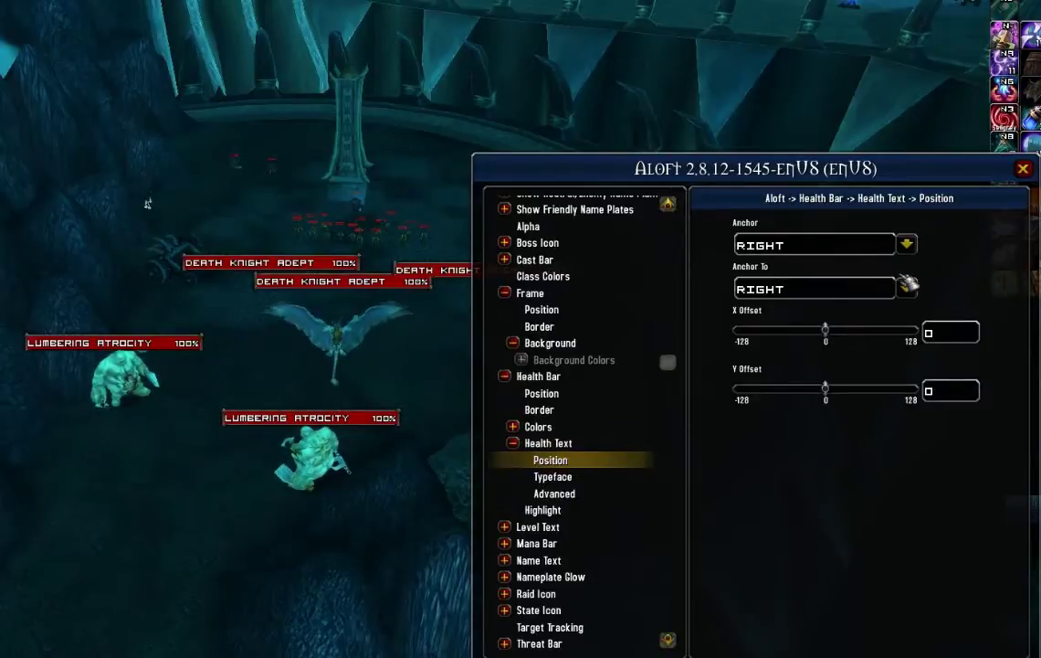
left_click(909, 245)
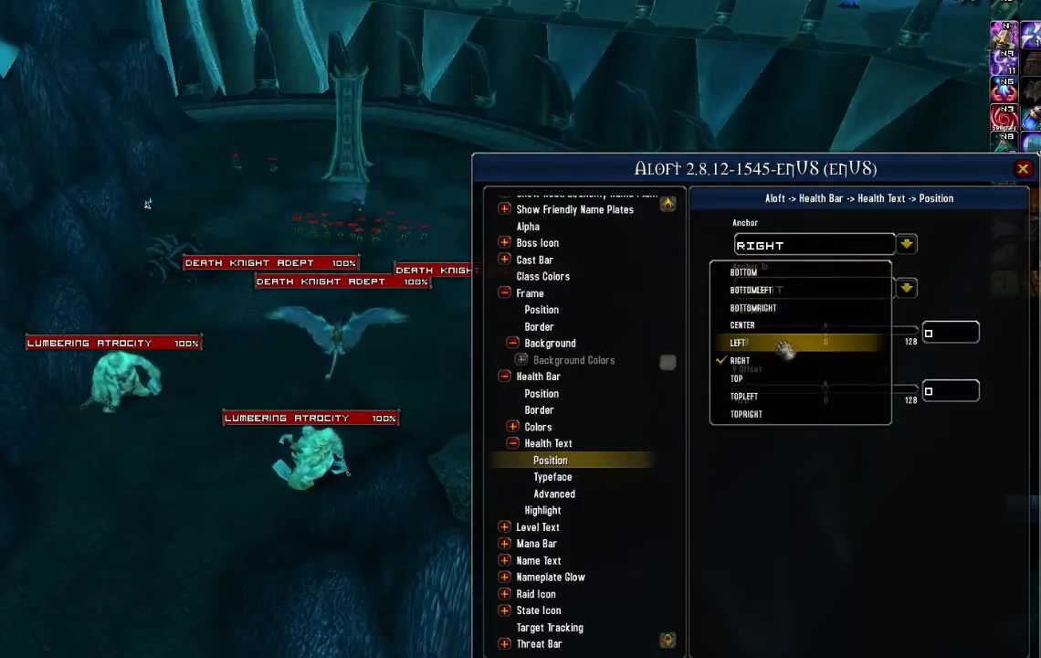
left_click(785, 344)
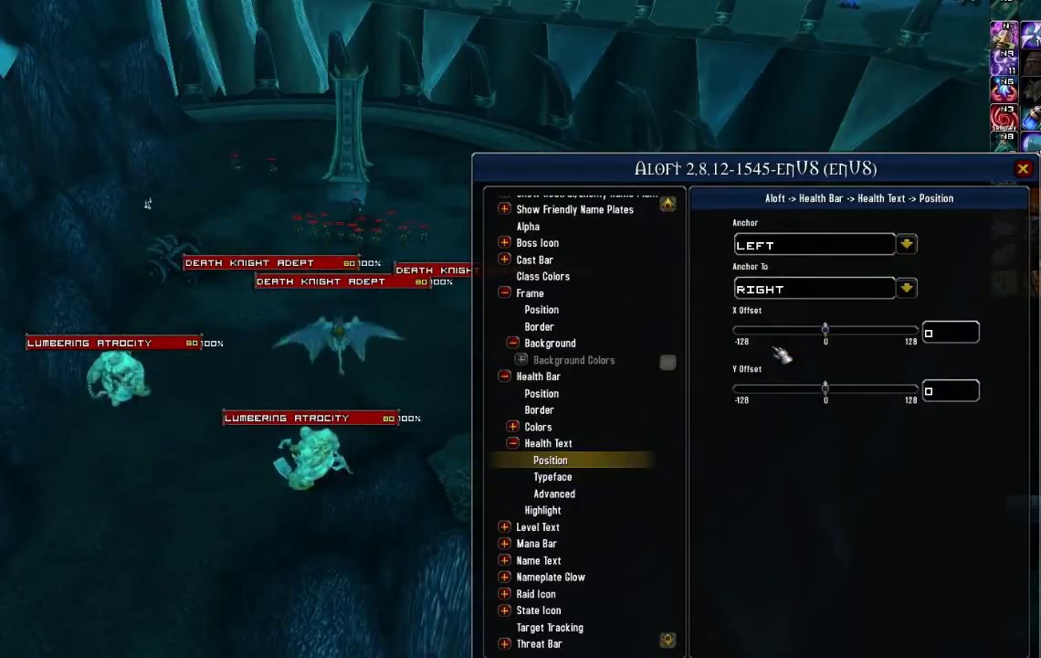
left_click(907, 289)
left_click(825, 387)
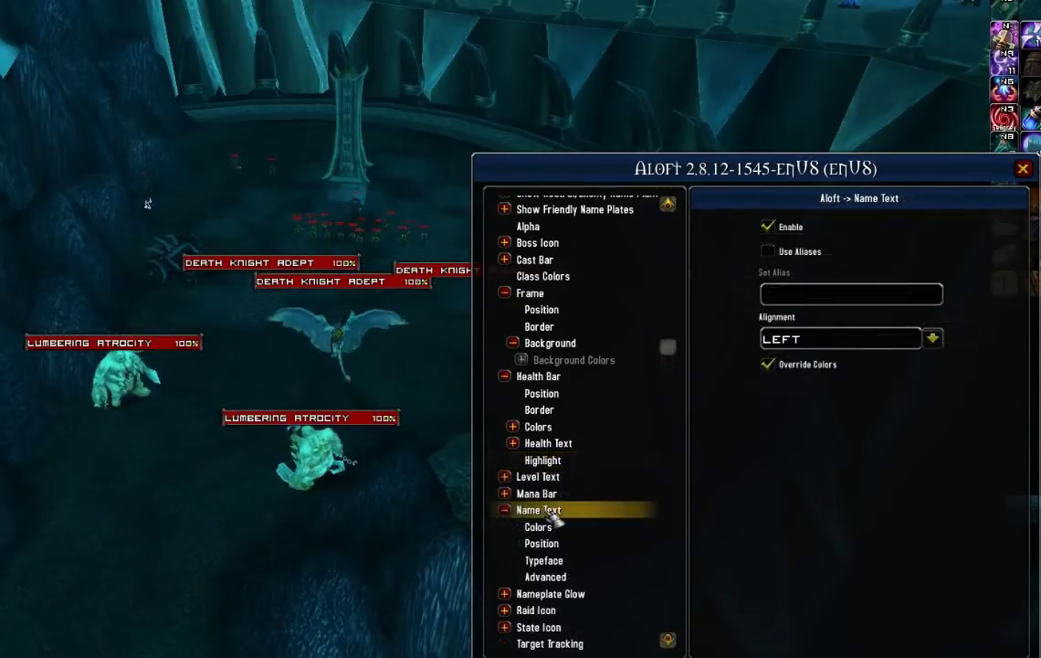
Set the name text's font to Accid Pres and increase its font size slightly.
left_click(557, 561)
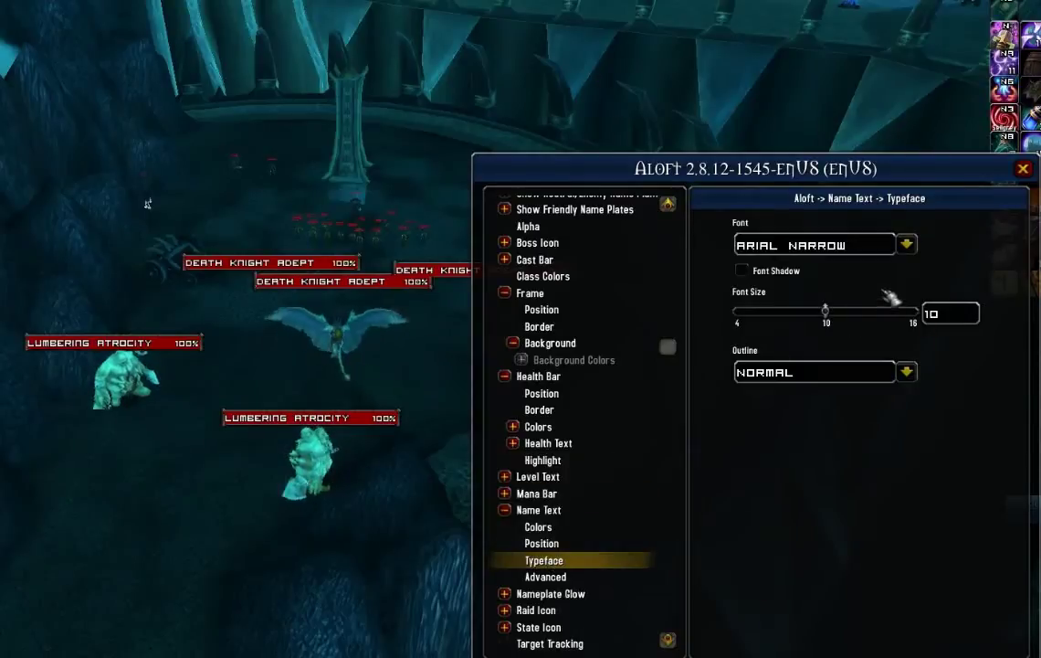
left_click(908, 244)
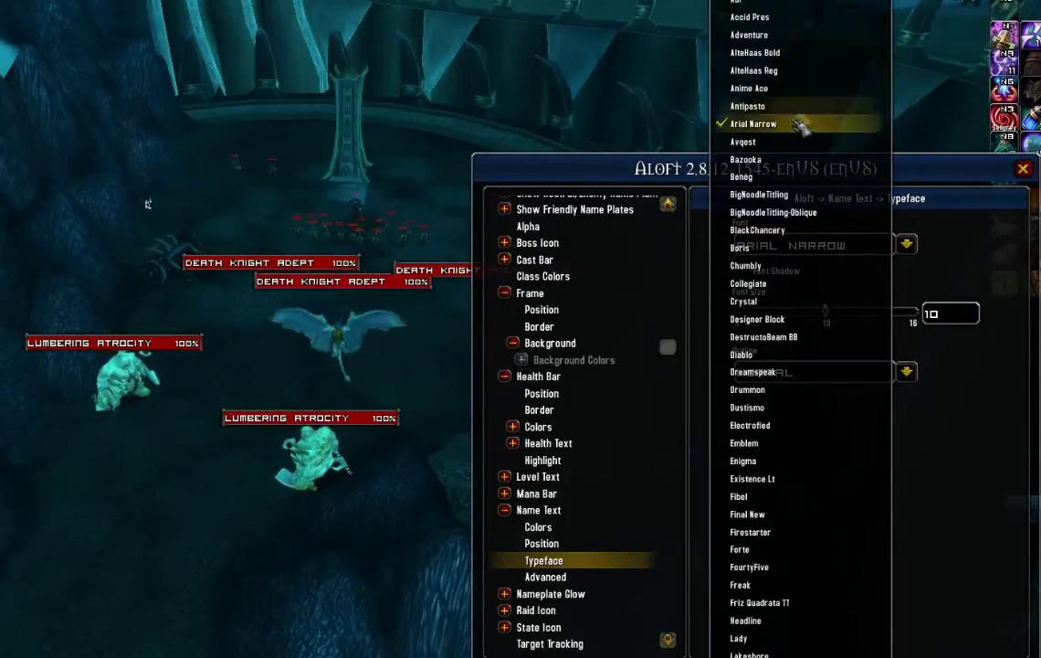
left_click(769, 18)
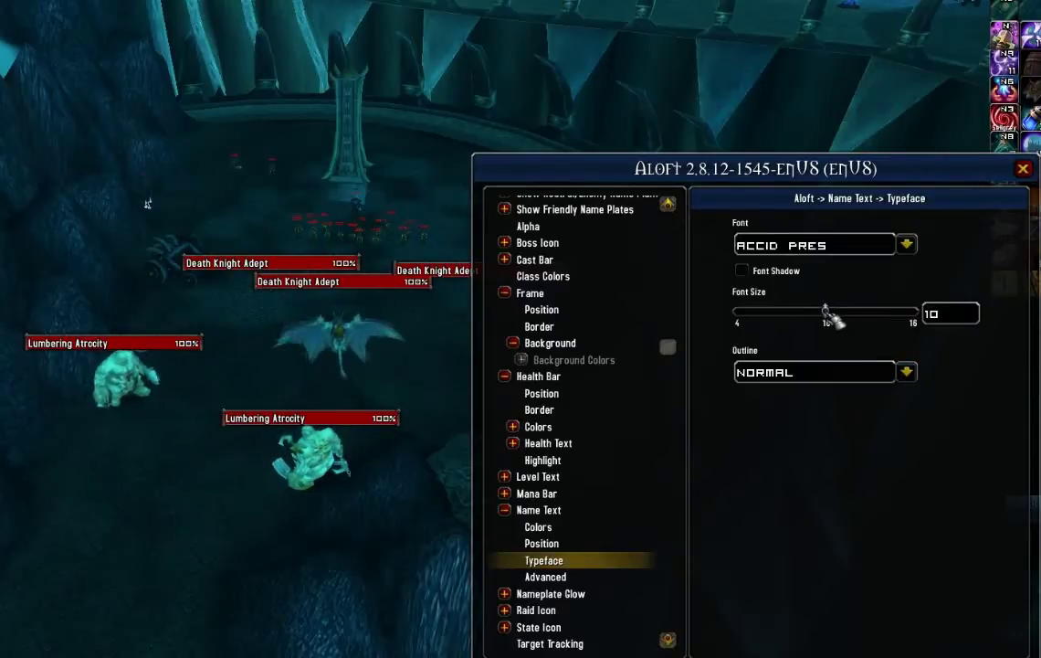
left_click_drag(833, 315, 860, 319)
Set the level text's Anchor To position to LEFT.
left_click(543, 475)
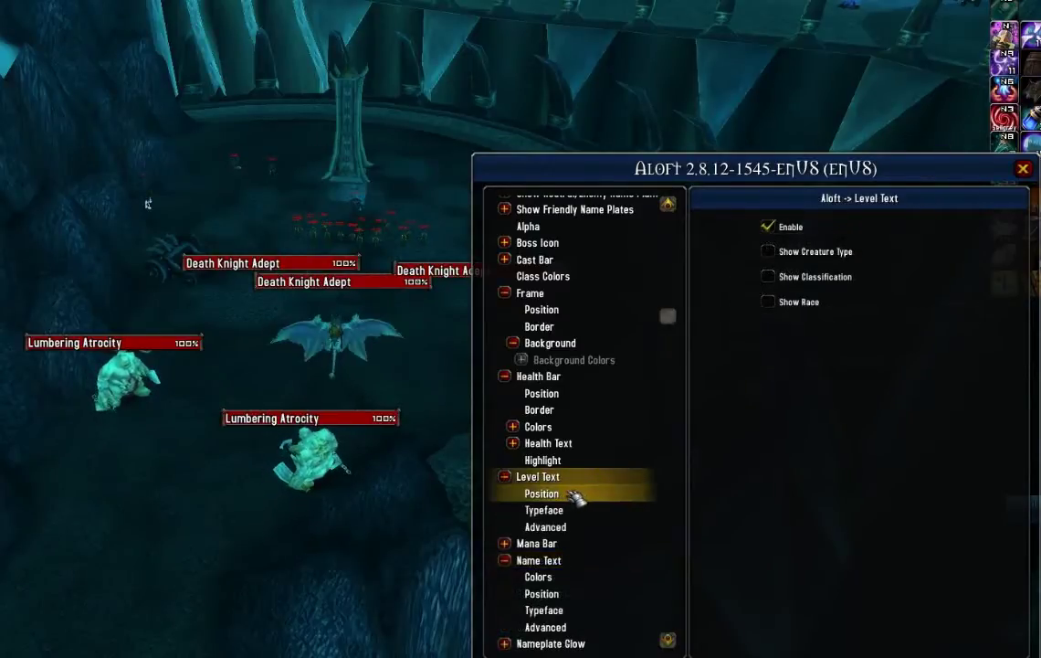
left_click(576, 496)
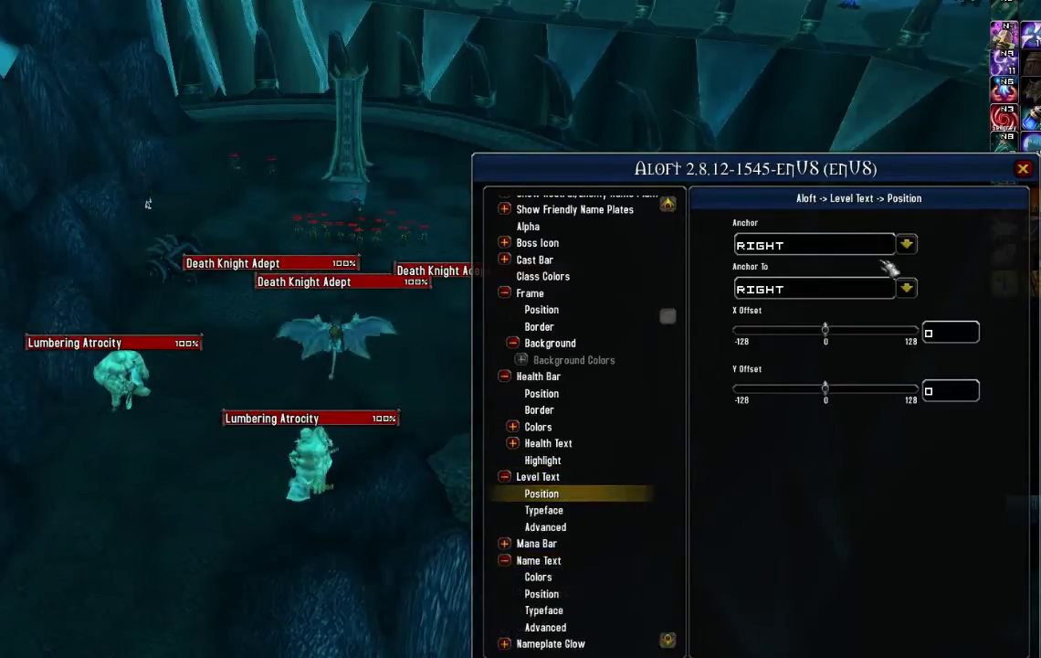
left_click(909, 244)
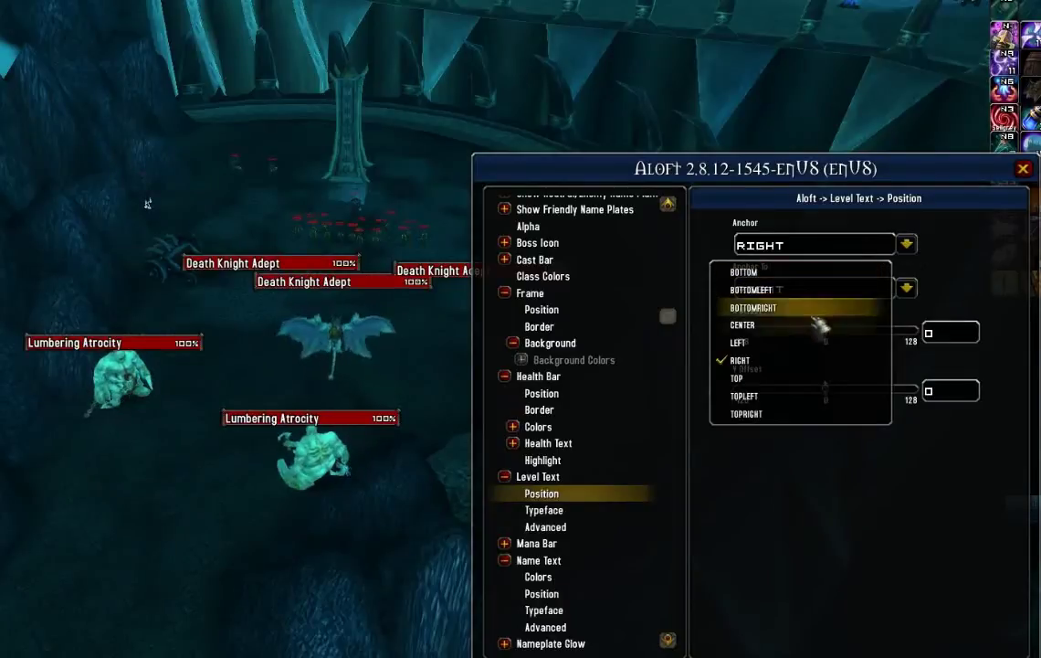
left_click(908, 288)
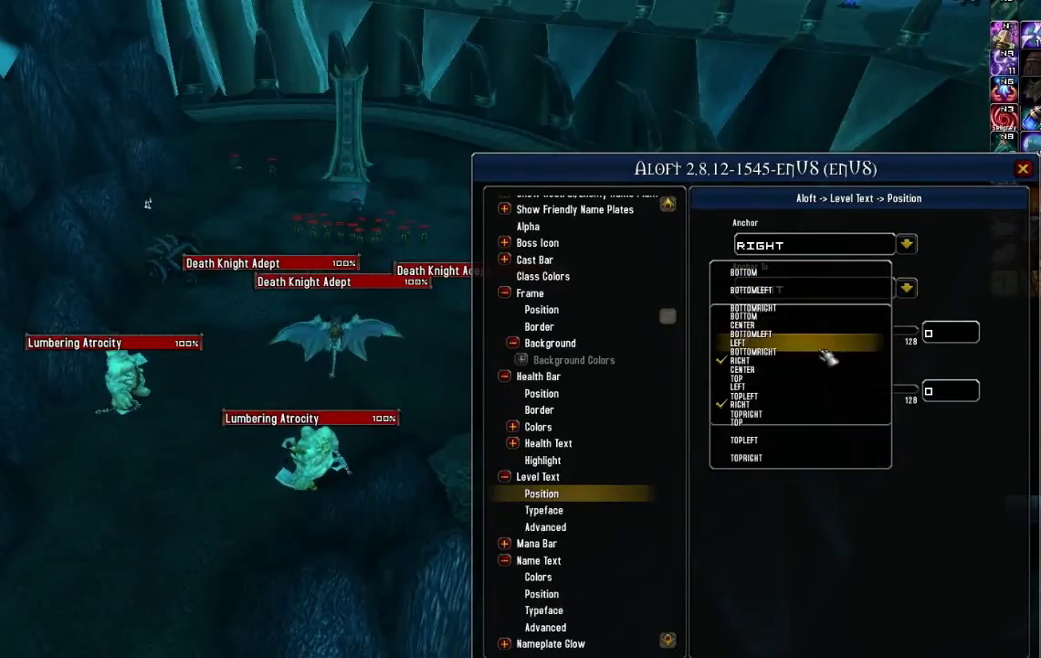
left_click(791, 387)
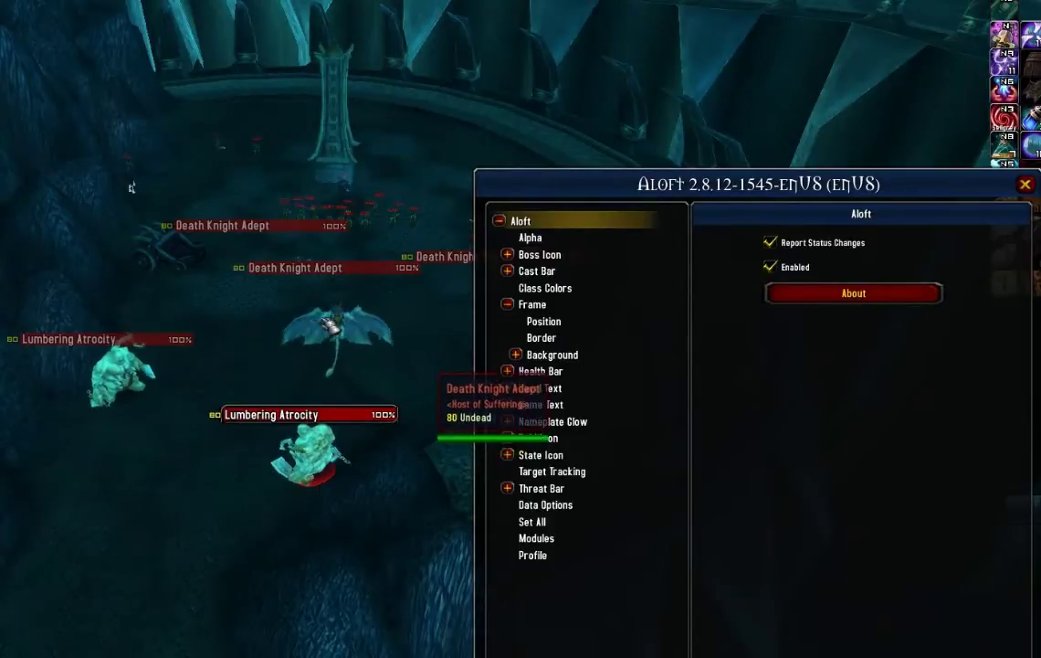
Enable target and non-target alpha for the name plates, and set the Non-Target Alpha to 0.68.
left_click_drag(342, 339, 489, 339)
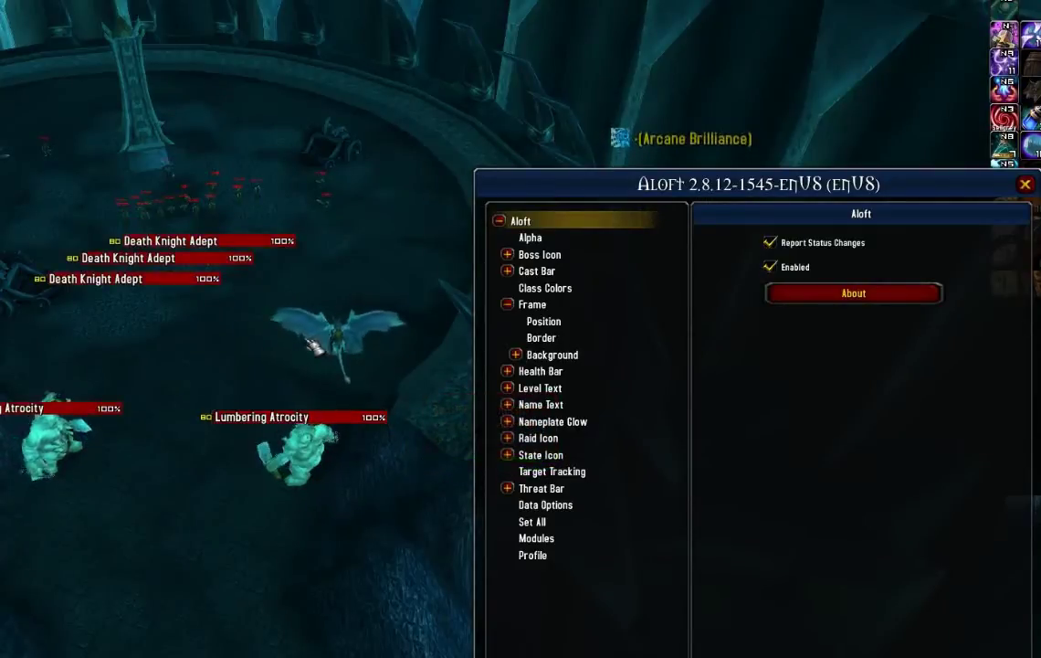
left_click_drag(260, 360, 196, 360)
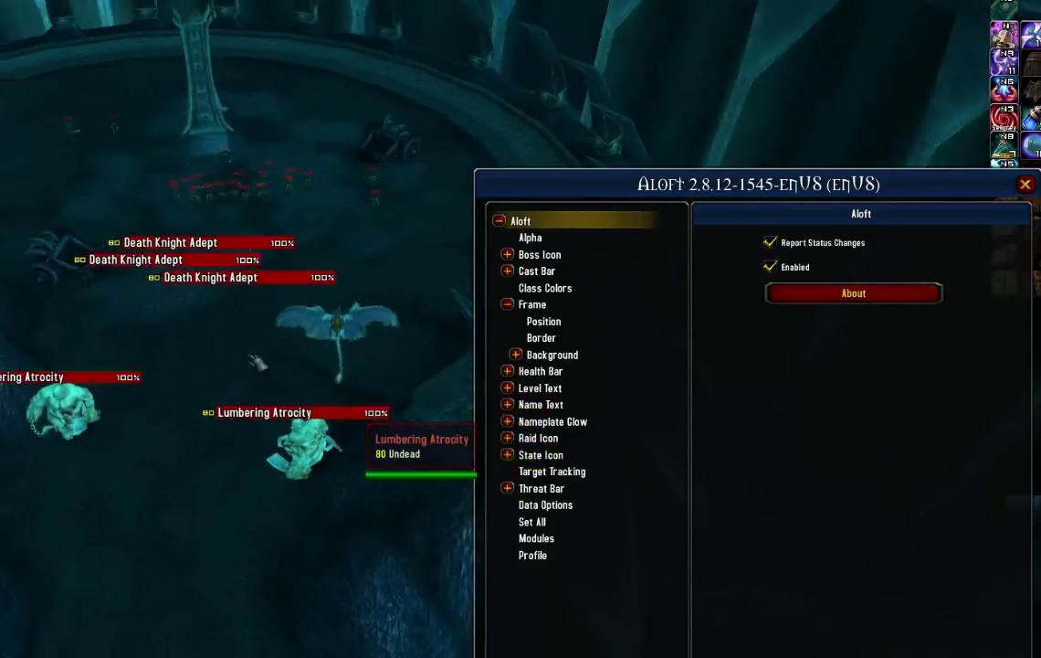
left_click(590, 241)
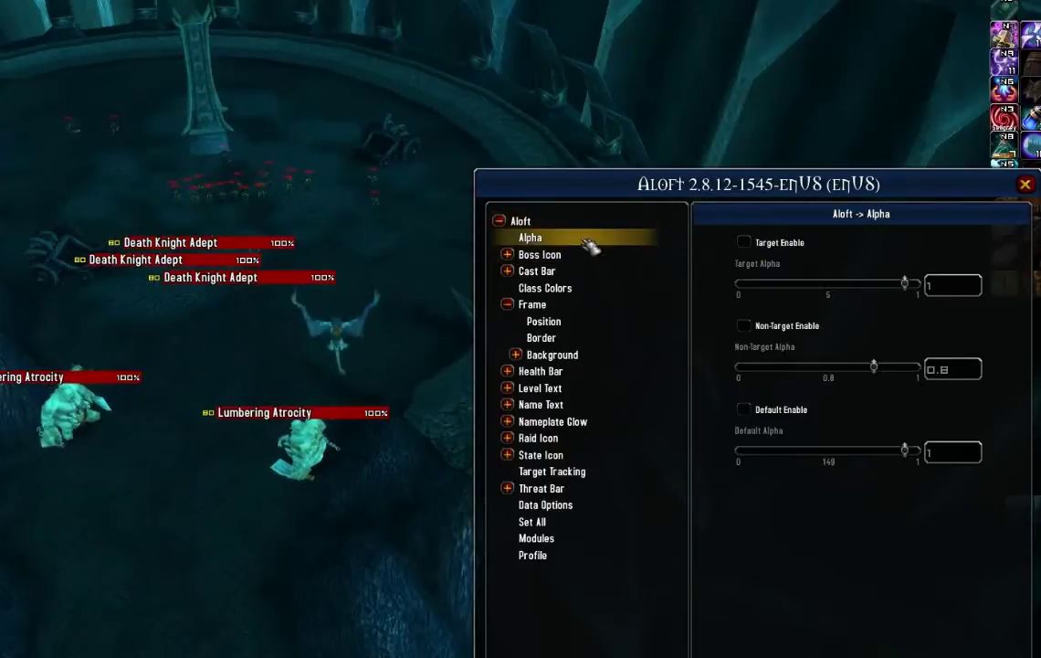
left_click(745, 243)
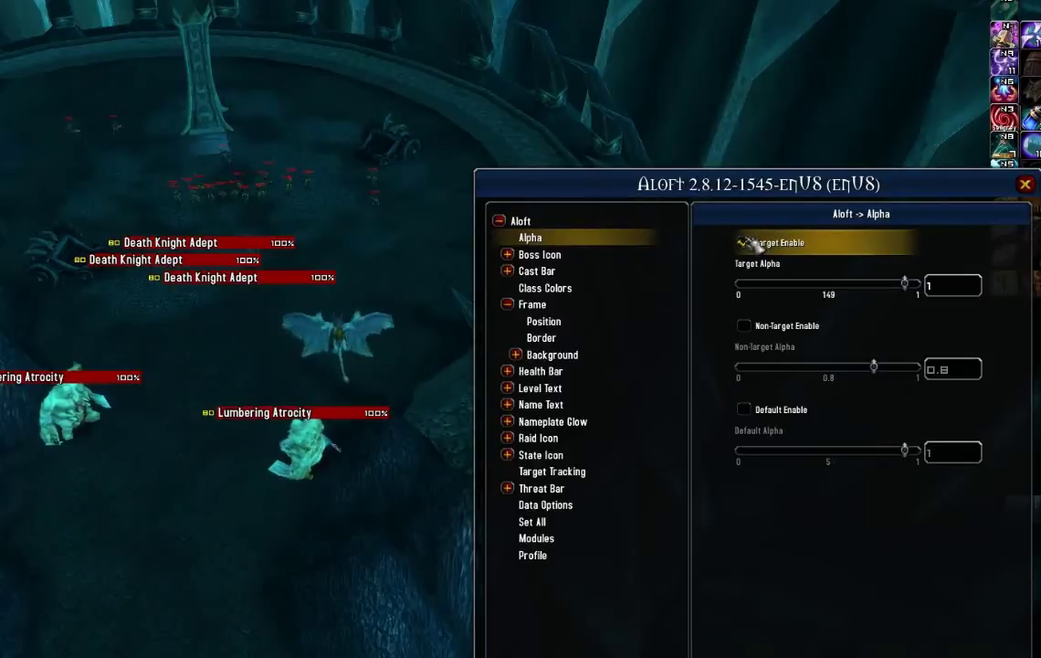
left_click(746, 327)
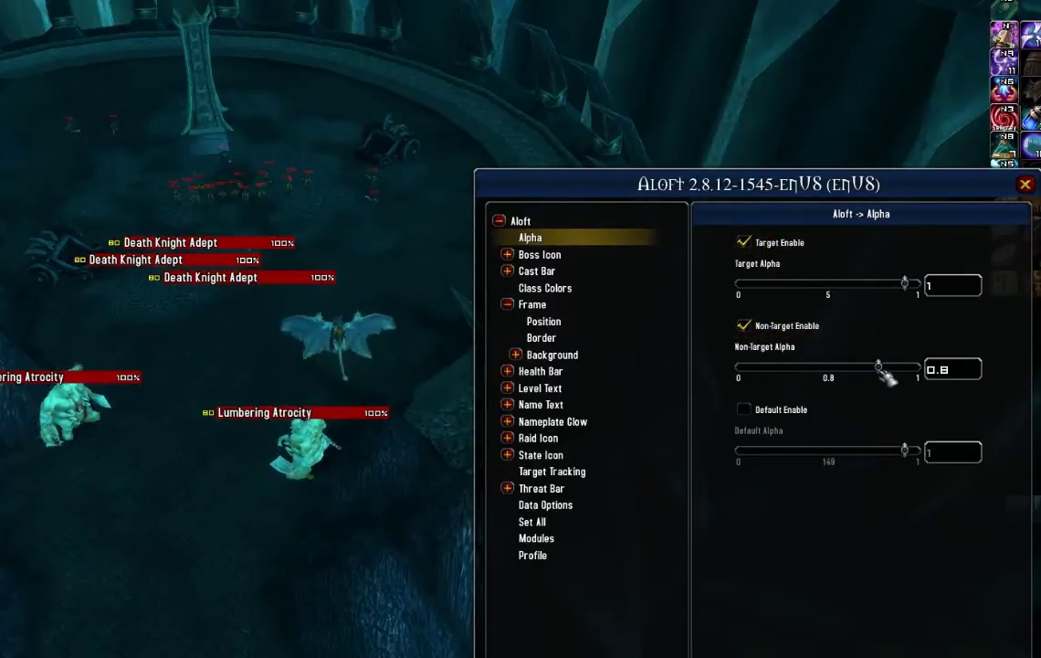
left_click(857, 366)
Target a Lumbering Atrocity and a Death Knight Adept to compare plate opacity, and lower the Non-Target Alpha further.
left_click(301, 447)
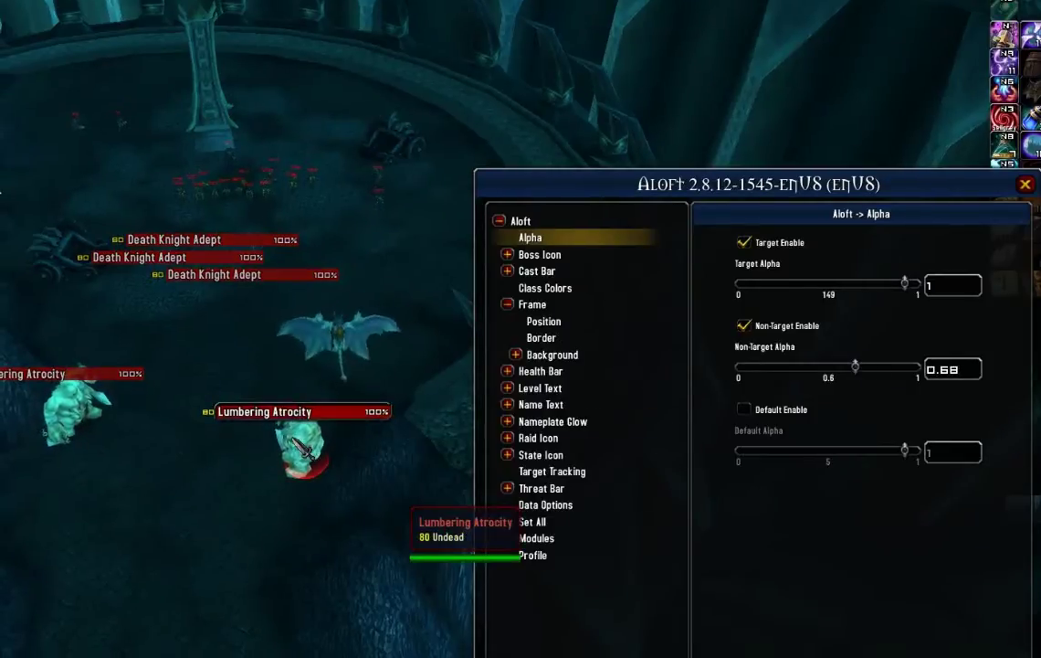
left_click_drag(325, 344, 219, 320)
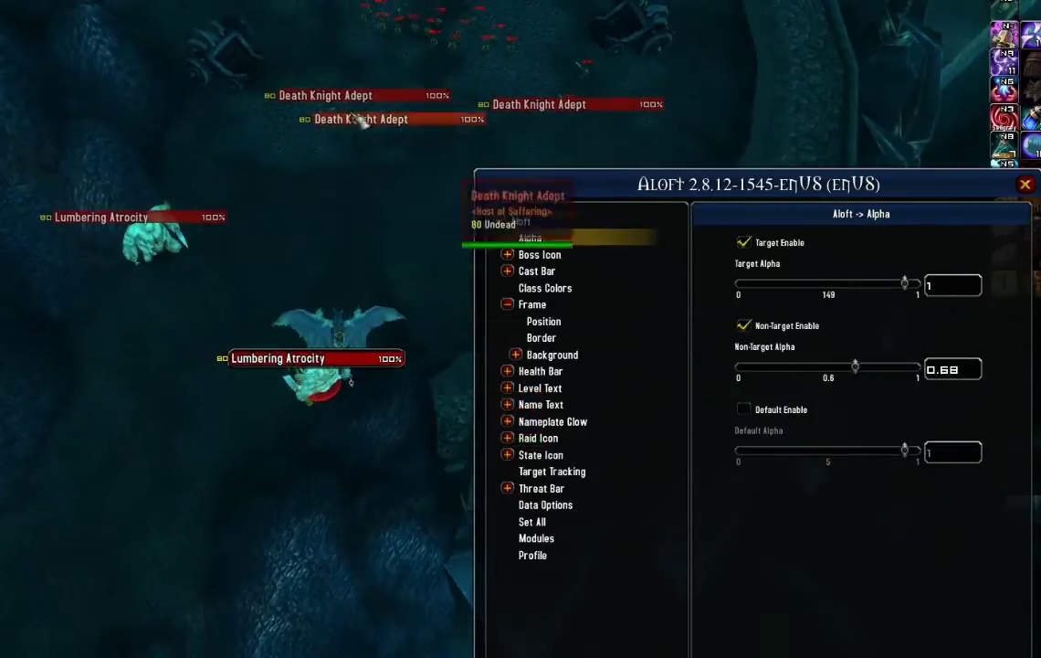
left_click(382, 121)
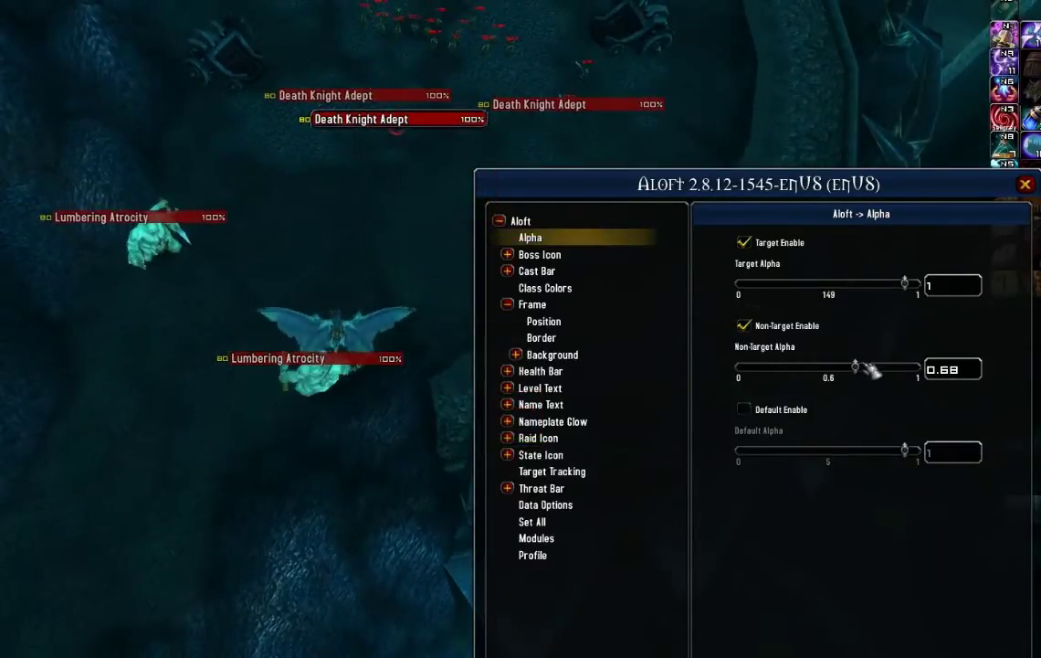
left_click_drag(859, 370, 833, 370)
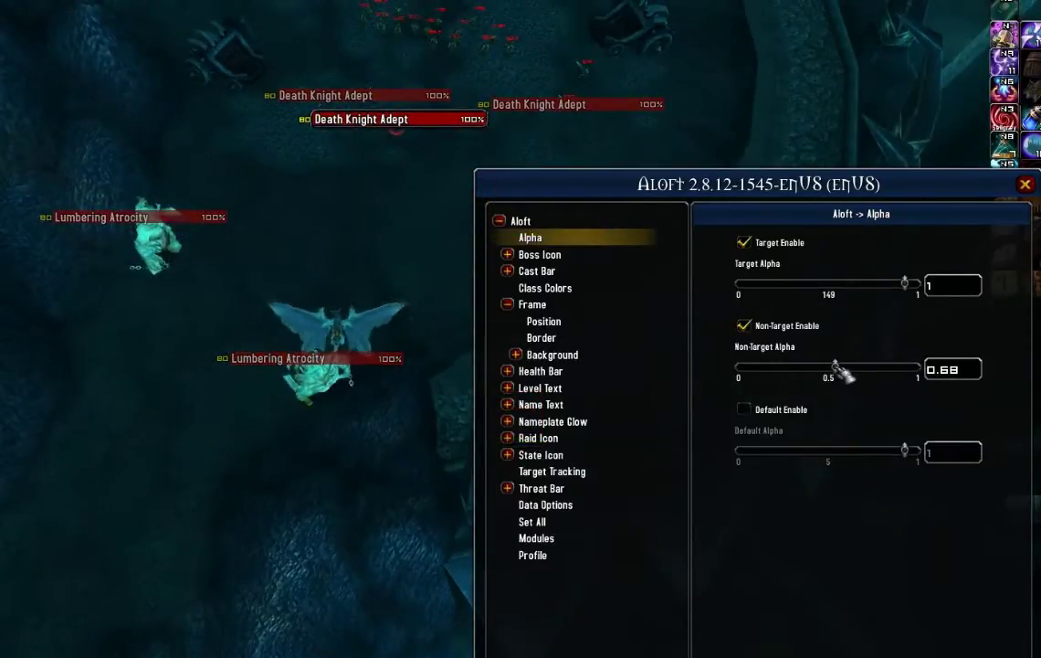